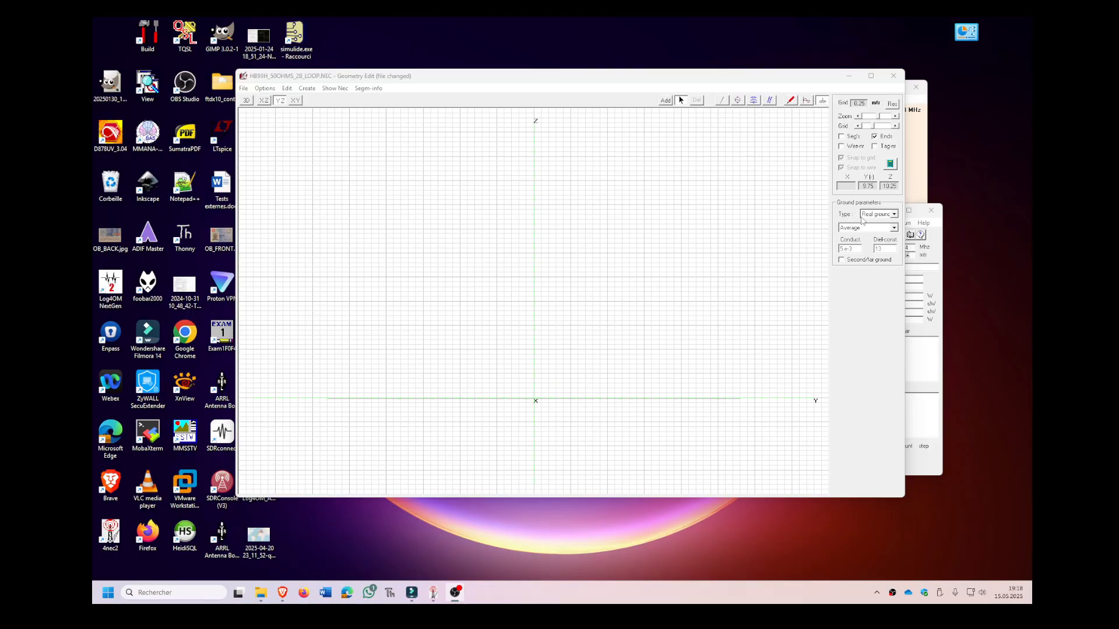
Review the available ground types and the soil presets offered for real ground.
click(895, 215)
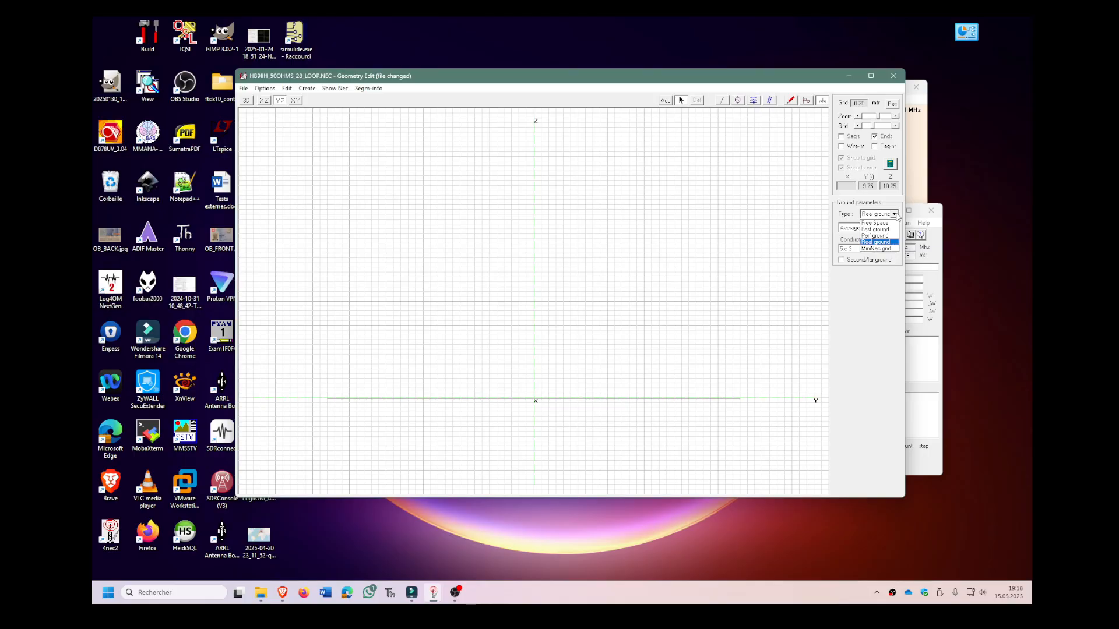
click(896, 215)
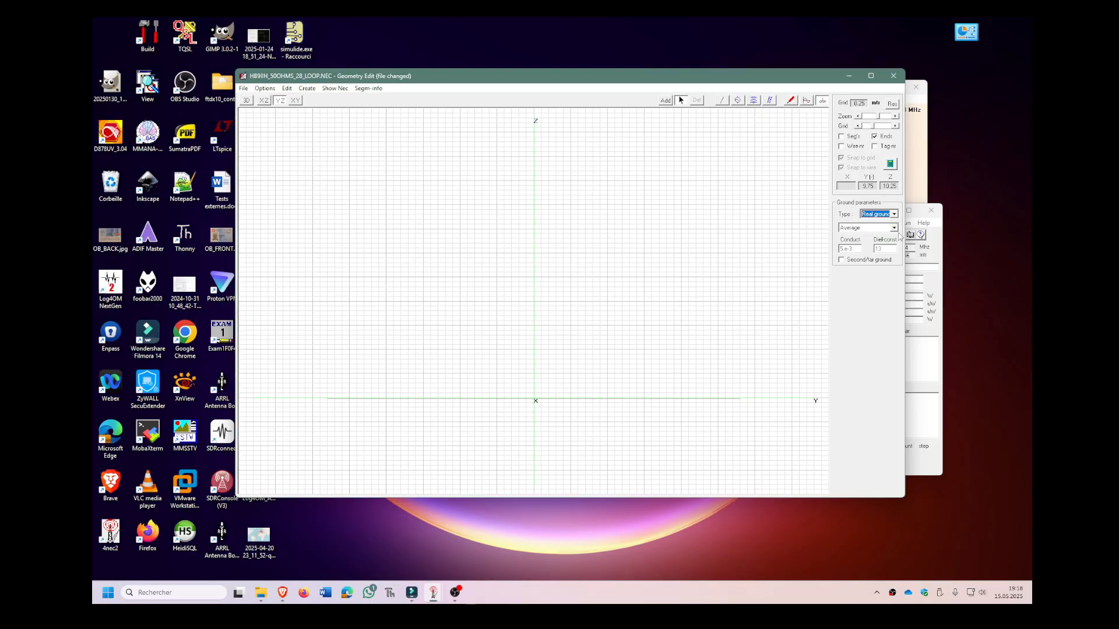
click(894, 228)
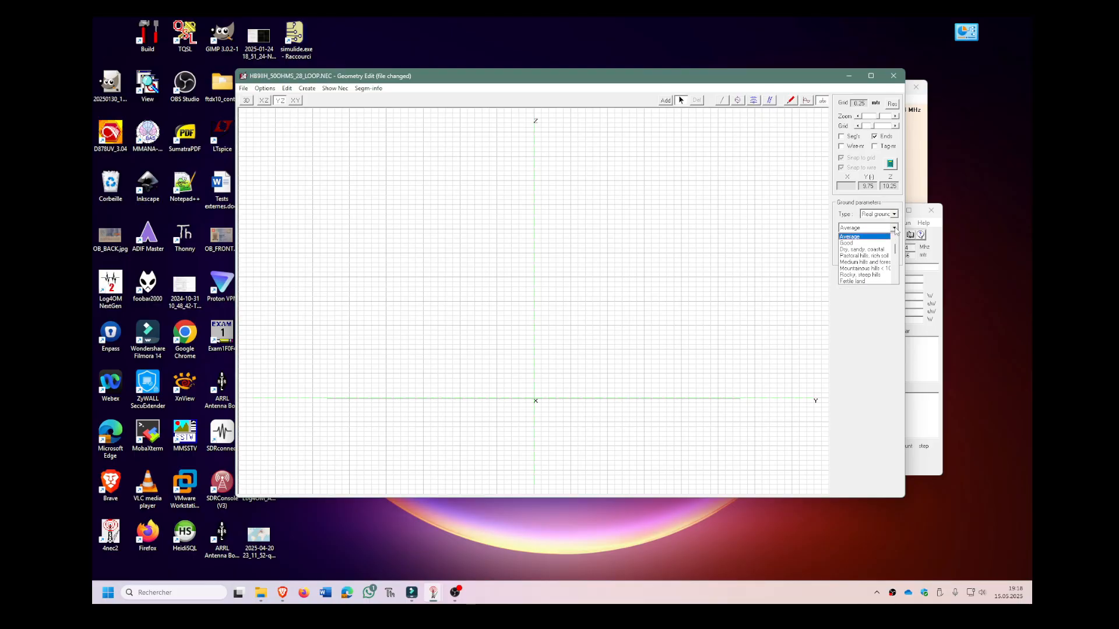
drag(896, 250, 896, 240)
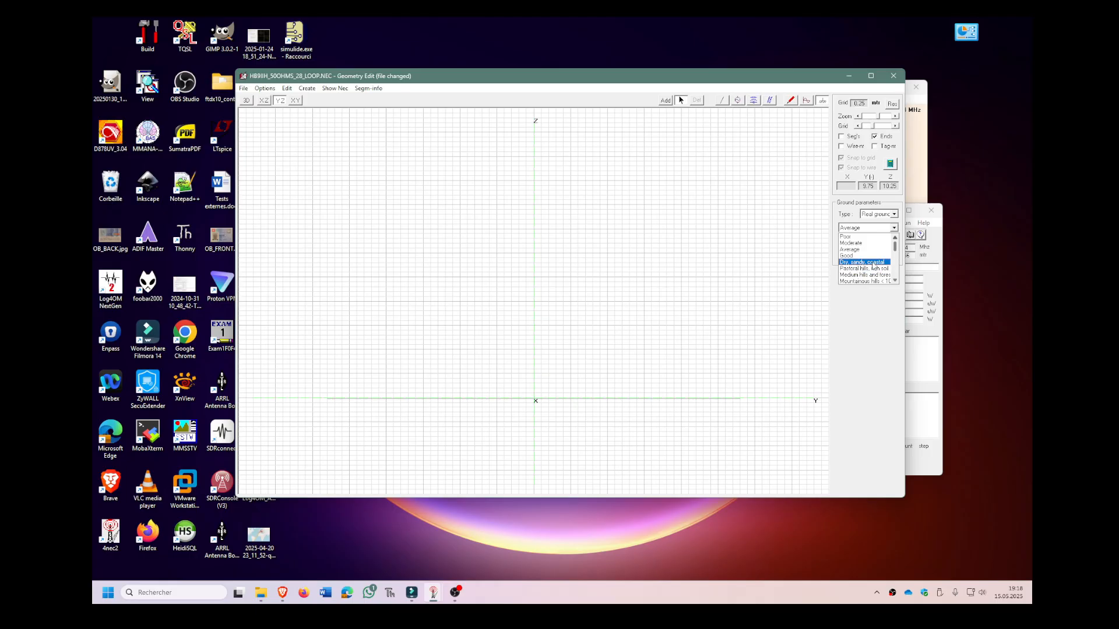
drag(896, 250, 897, 264)
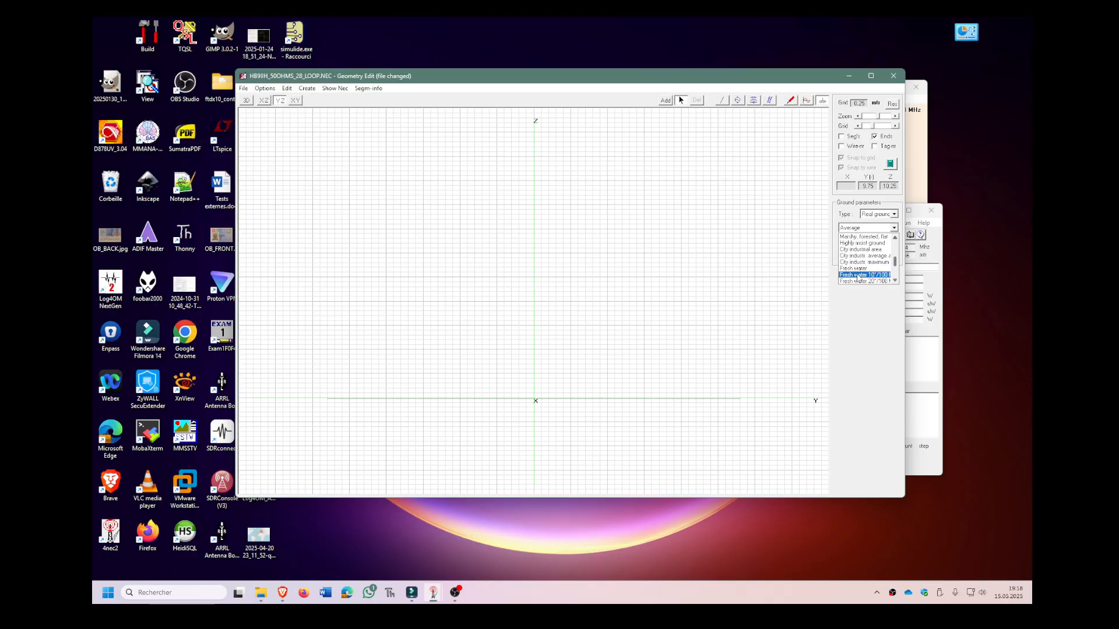
drag(895, 269, 898, 276)
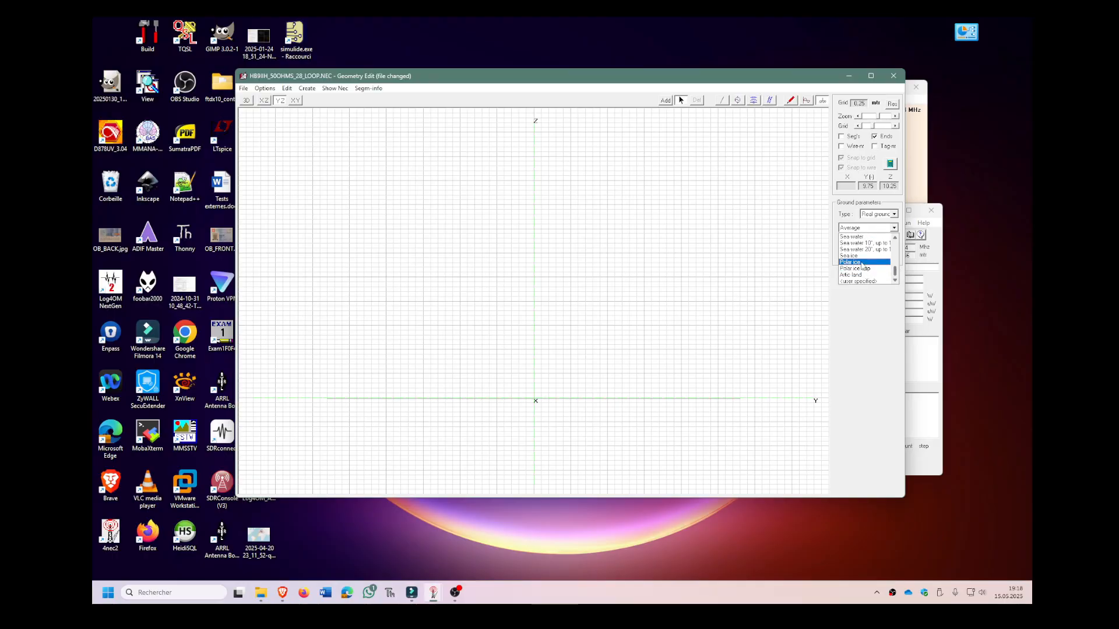
click(871, 315)
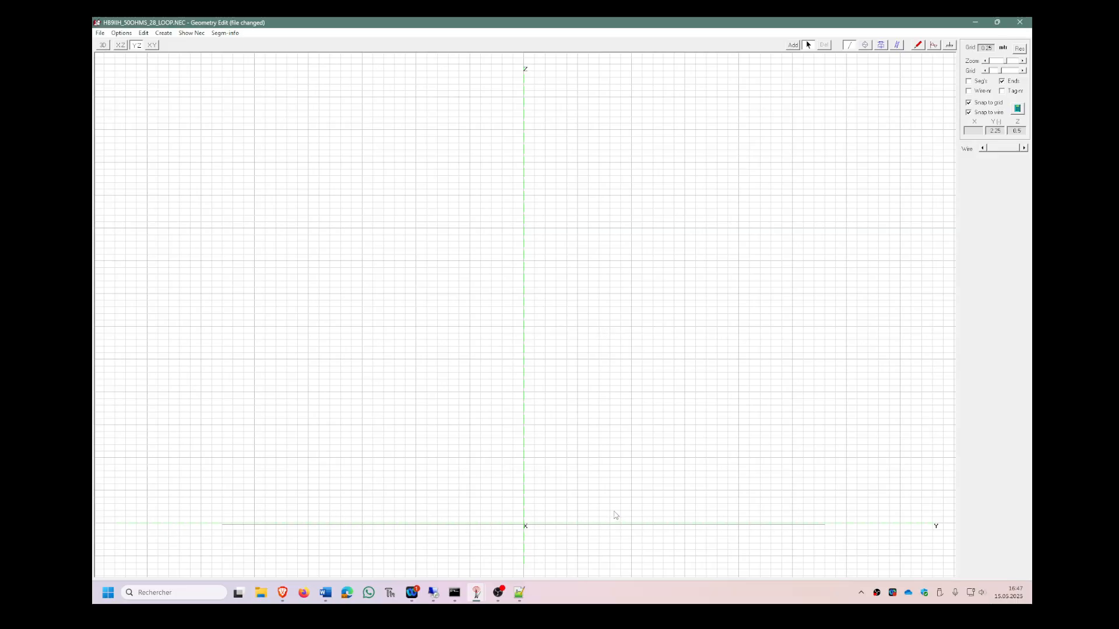
Add a horizontal wire at 15 m height starting at Y -1.25 m, with 1 mm radius and a length of 1.72 m.
click(793, 45)
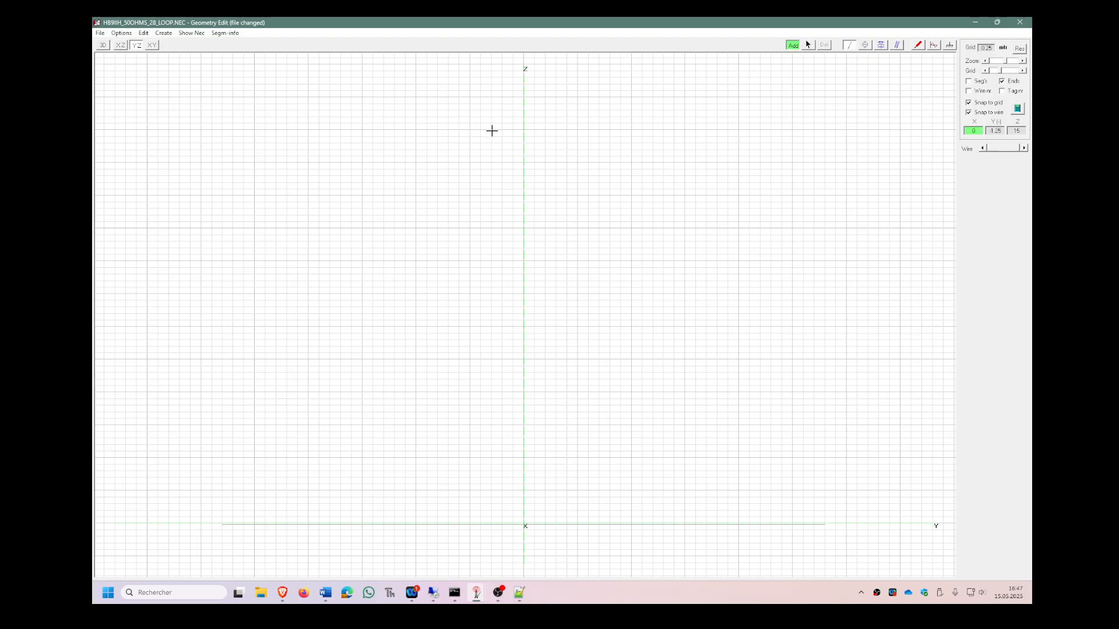
drag(469, 129, 609, 129)
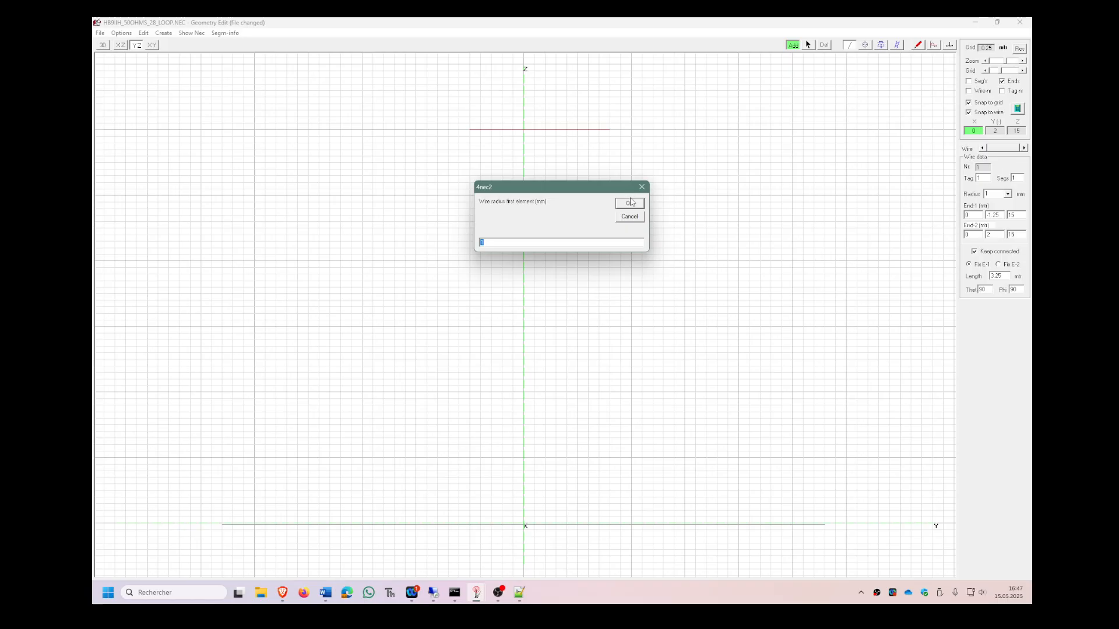
click(630, 203)
double_click(1007, 276)
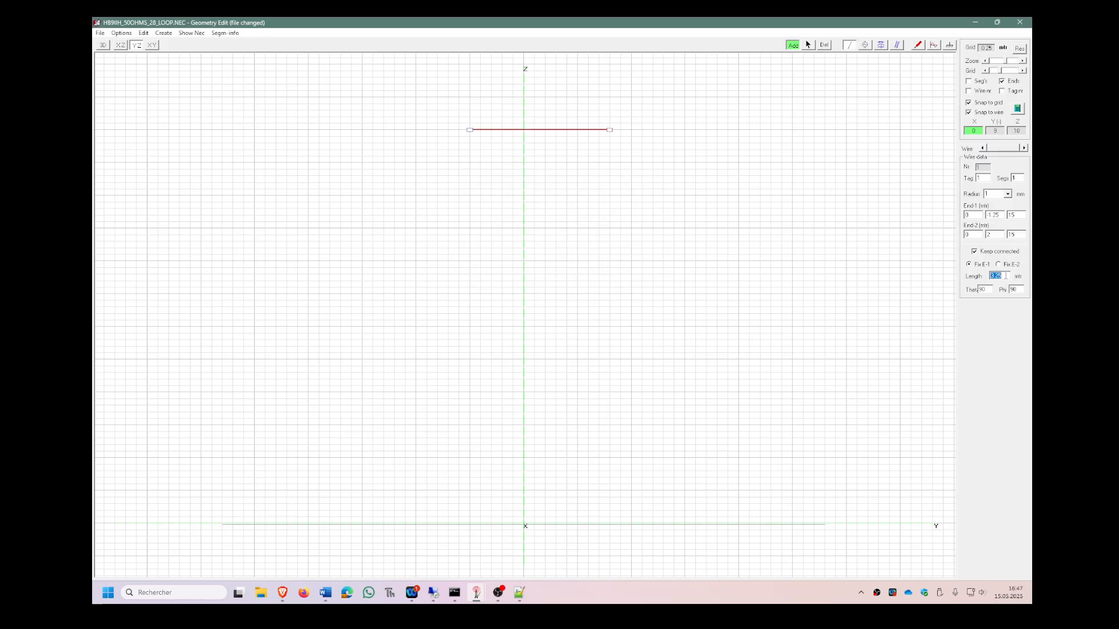
text(1)
key(Return)
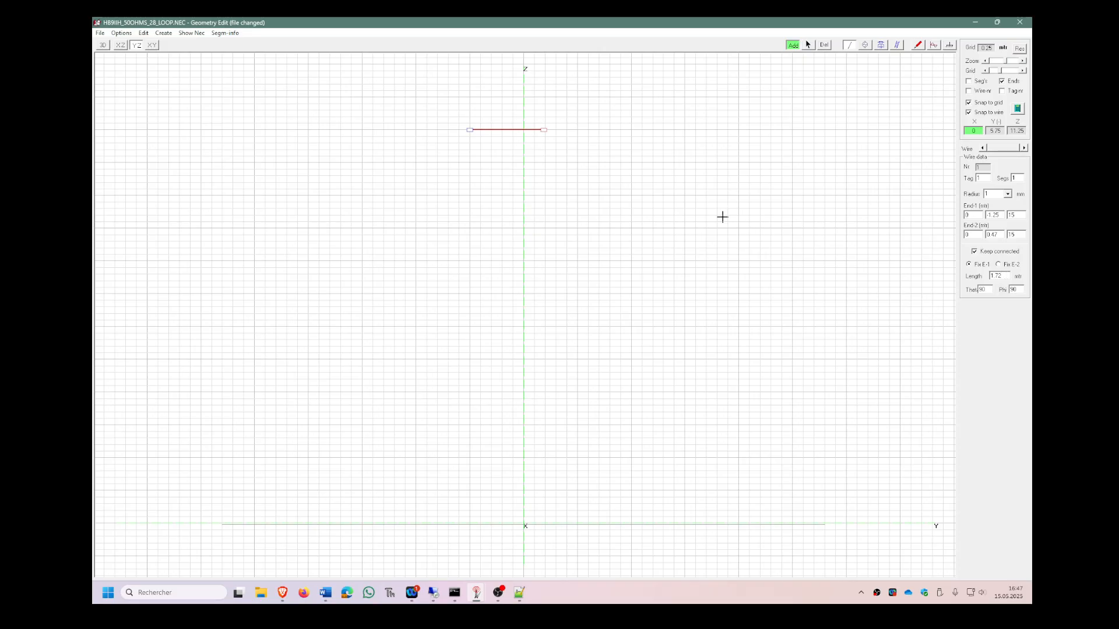
Add a second horizontal wire at 12.5 m height starting at Y -1.25 m and set its length to 1.72 m.
drag(468, 195, 557, 195)
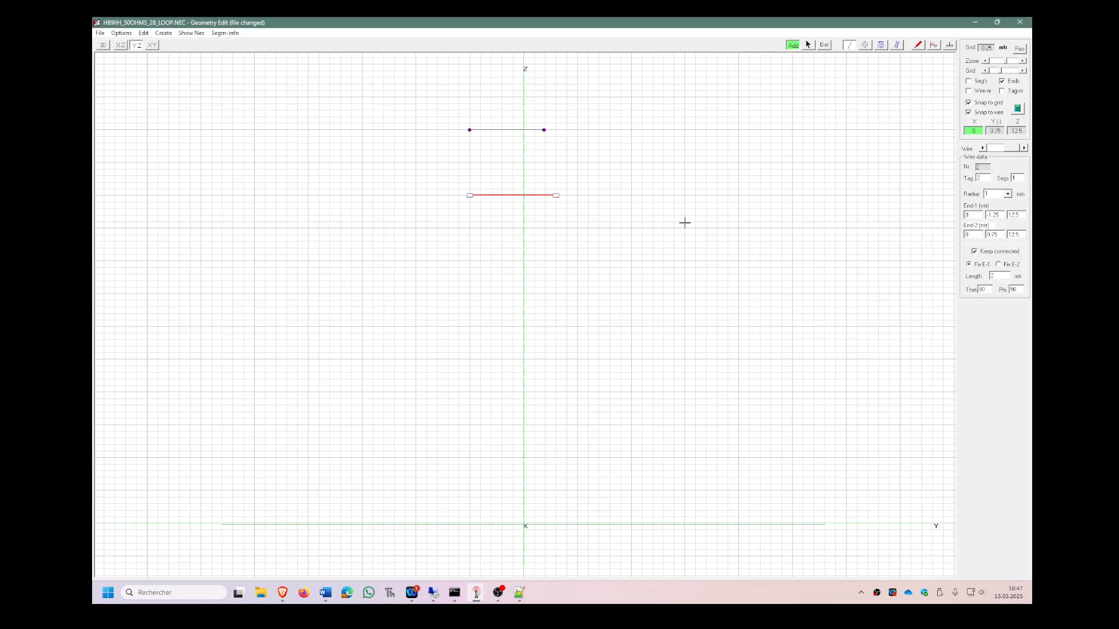
double_click(990, 276)
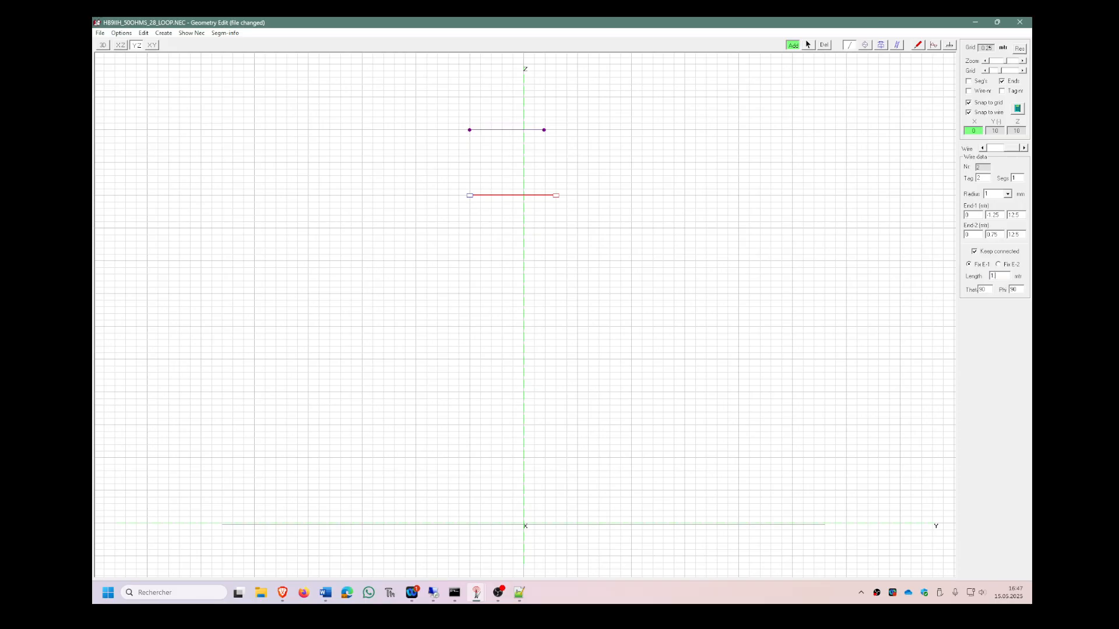
key(Return)
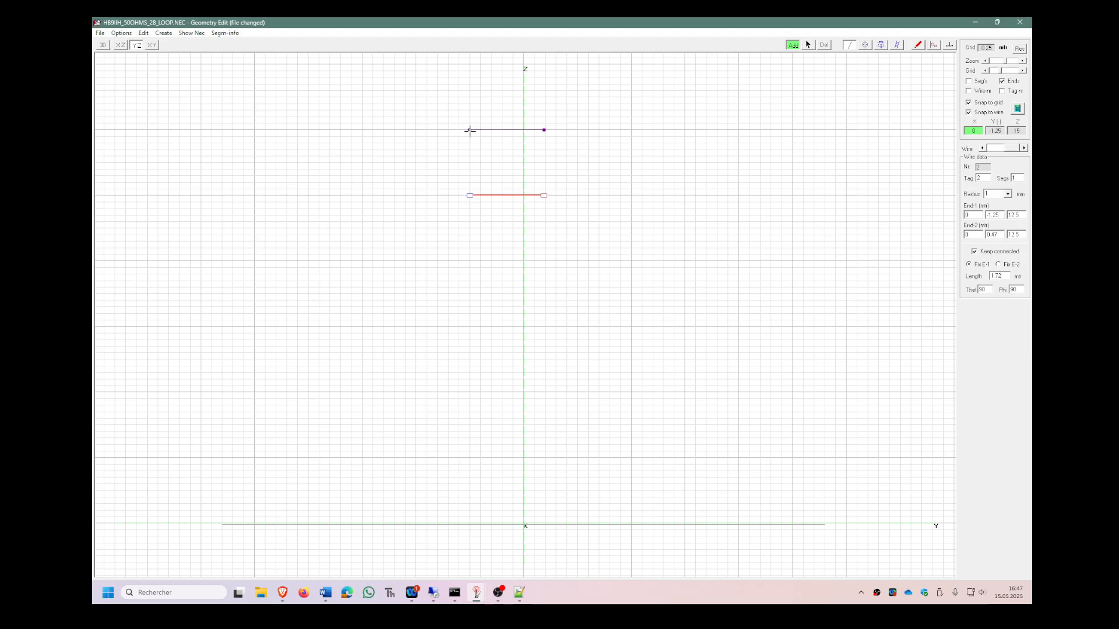
Add a vertical wire down from the upper wire's left end and set its length to 3.81 m.
drag(470, 131, 466, 248)
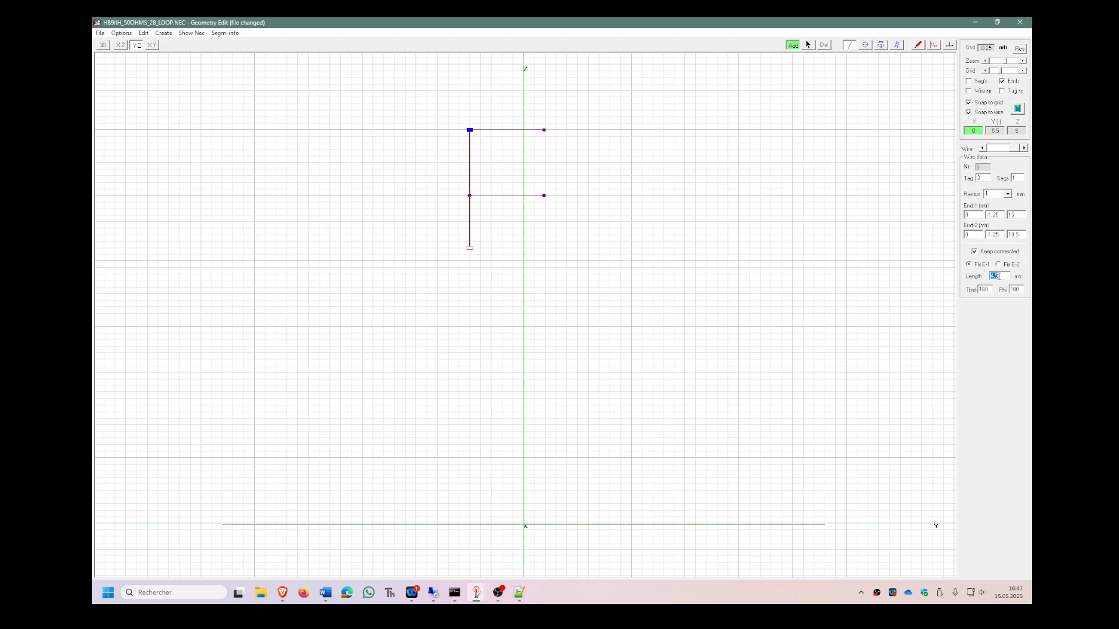
text(3.82)
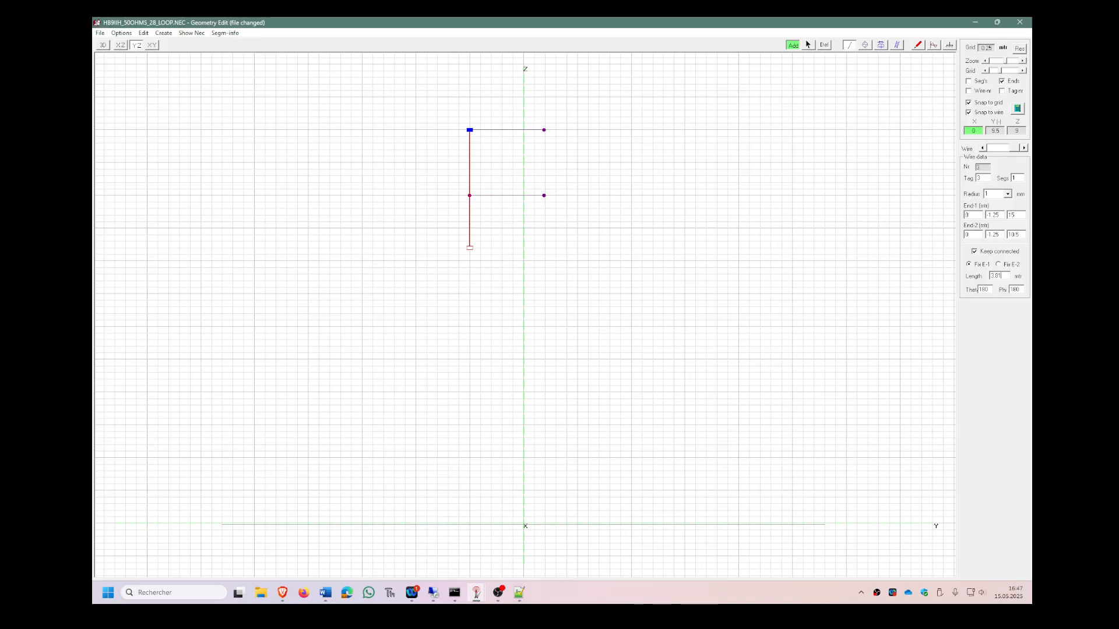
key(Return)
Add a wire running down from the upper wire's right end and set its length to 3.81 m.
drag(543, 130, 545, 228)
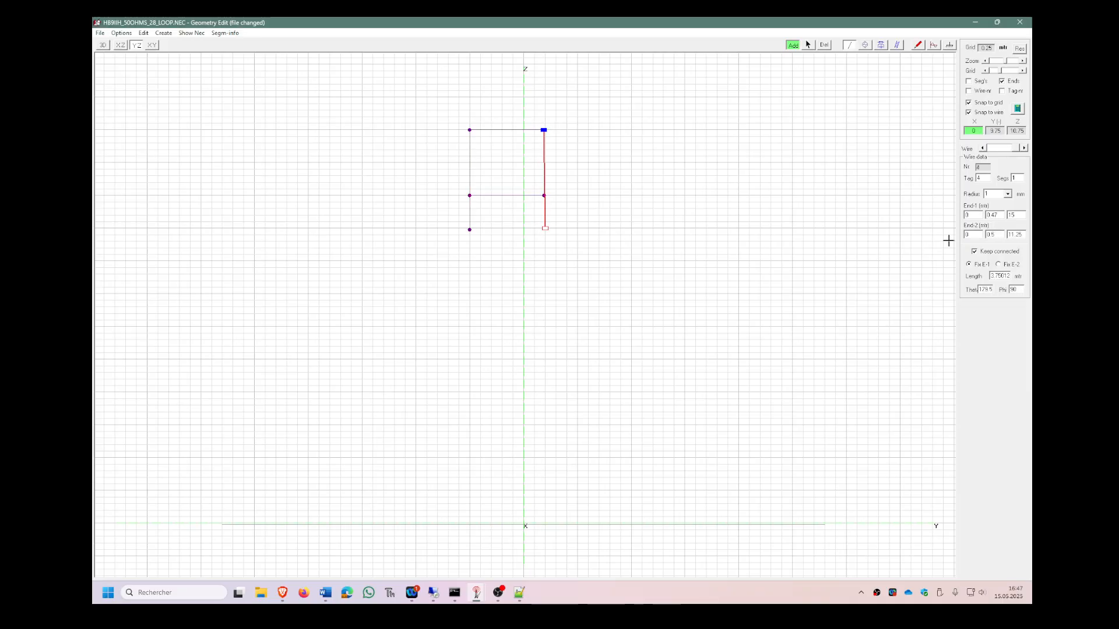
double_click(999, 276)
text(3.81)
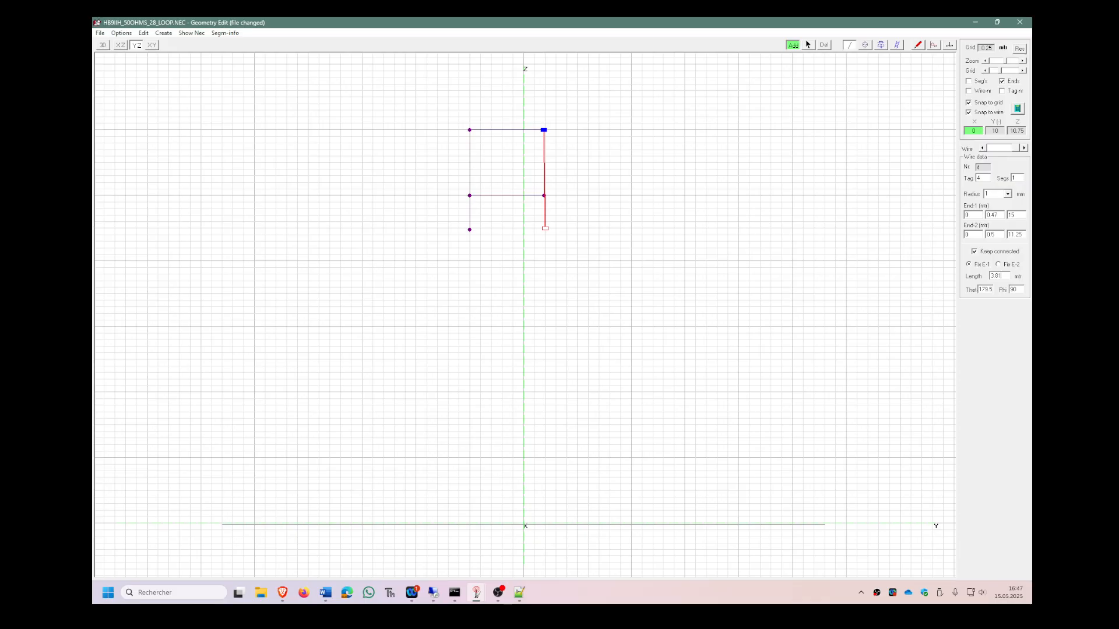
key(Return)
Move both ends of the lower horizontal wire onto the bottom ends of the two vertical wires to close the loop.
click(1013, 62)
click(1014, 62)
drag(580, 130, 580, 588)
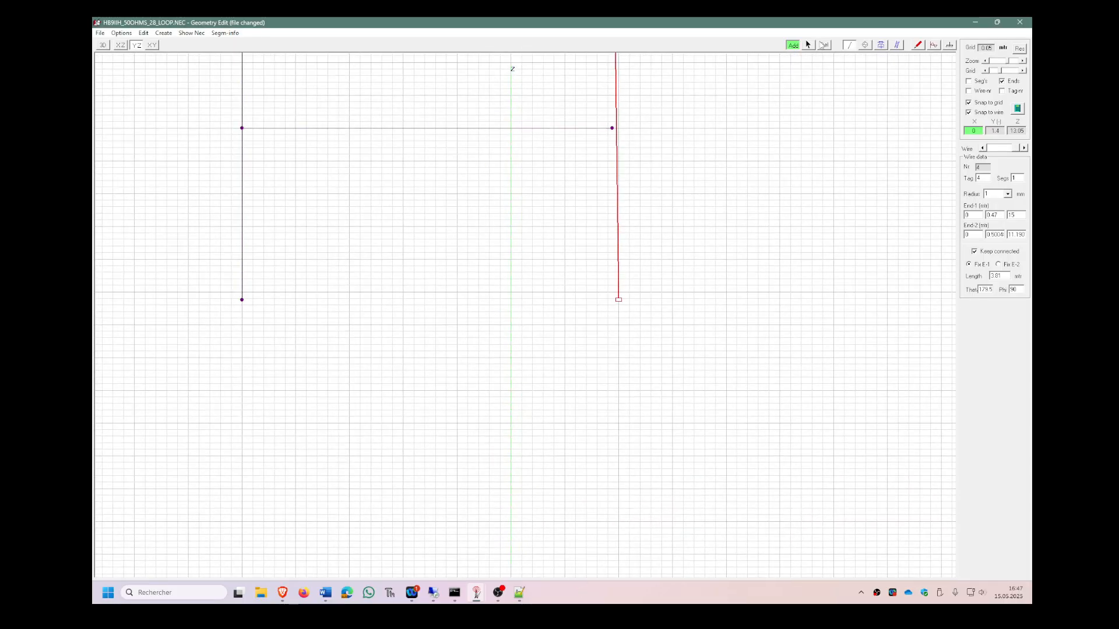
click(808, 45)
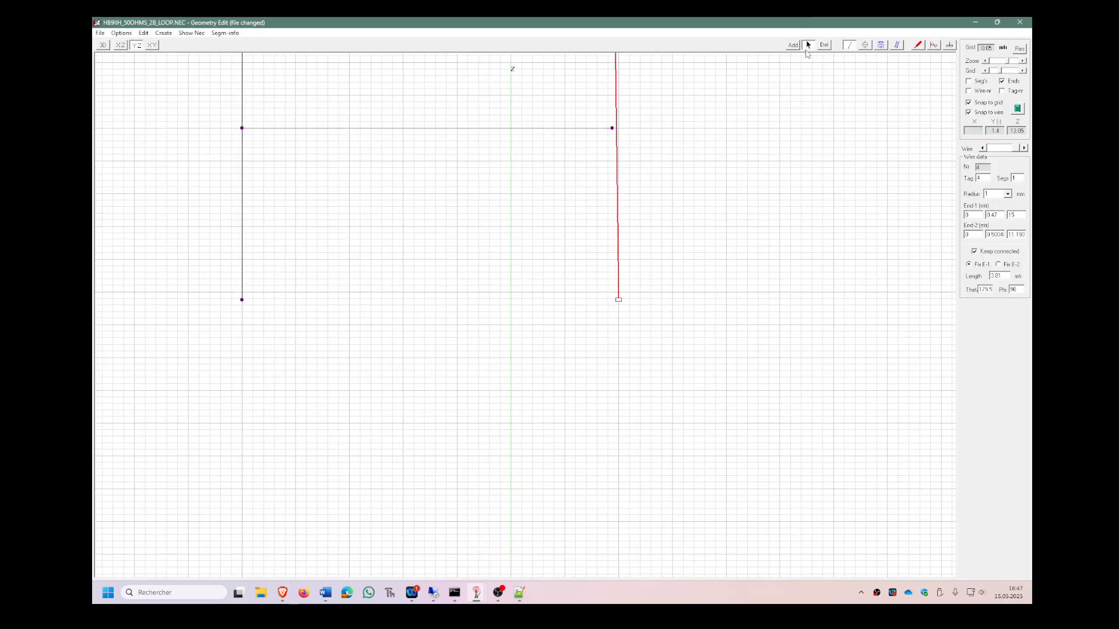
click(296, 128)
drag(242, 127, 245, 302)
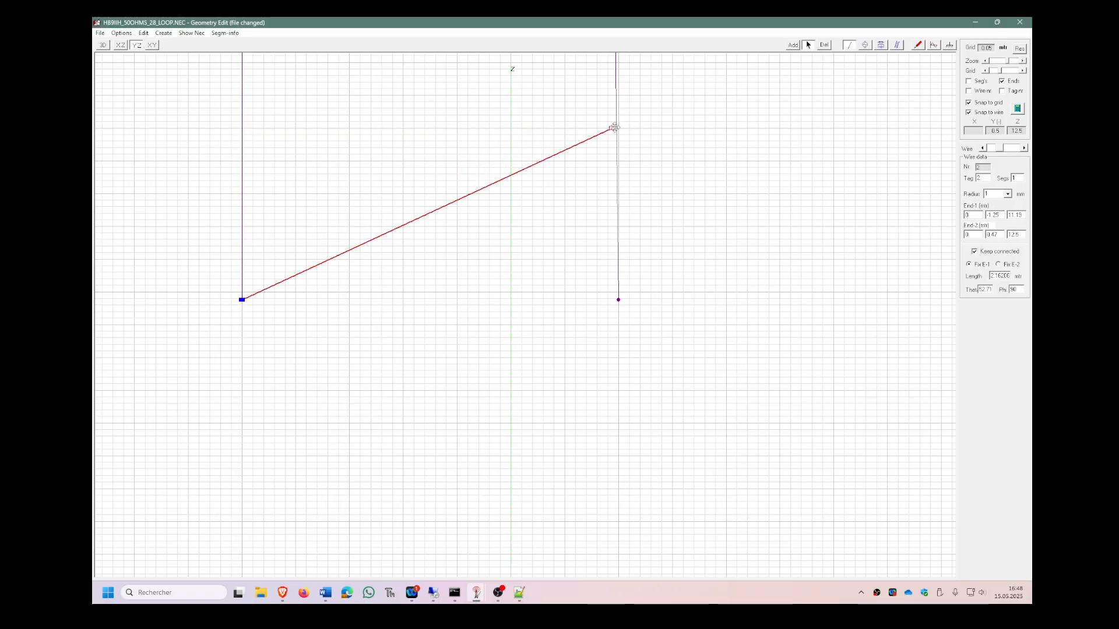
drag(614, 127, 618, 301)
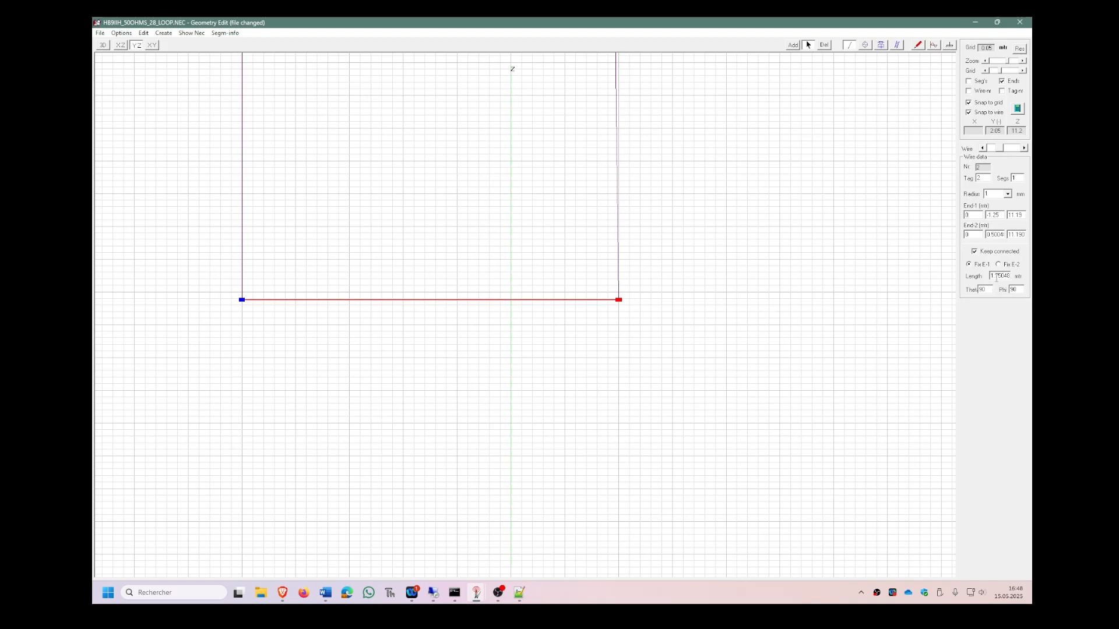
Set the loop's bottom wire length to 1.72 m with its first end fixed, keeping the adjoining wire connected.
drag(996, 277, 1033, 280)
text(2)
key(Return)
click(711, 285)
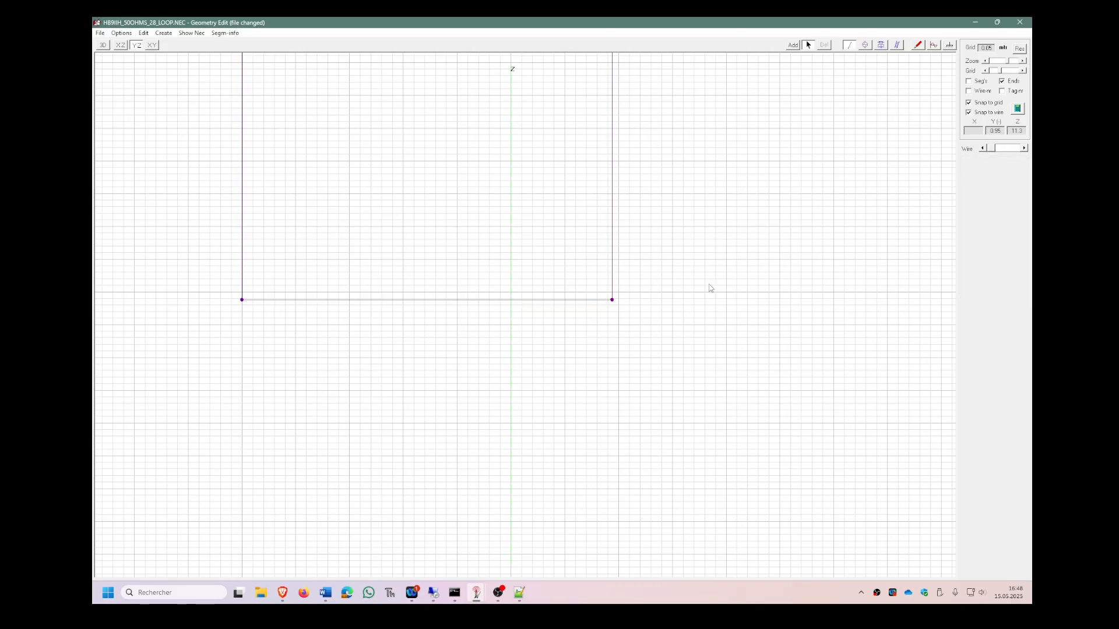
Select all four wires of the loop and move it so the bottom wire sits at 5 m height, starting at Y -0.75 m.
drag(646, 260, 620, 517)
drag(489, 245, 513, 140)
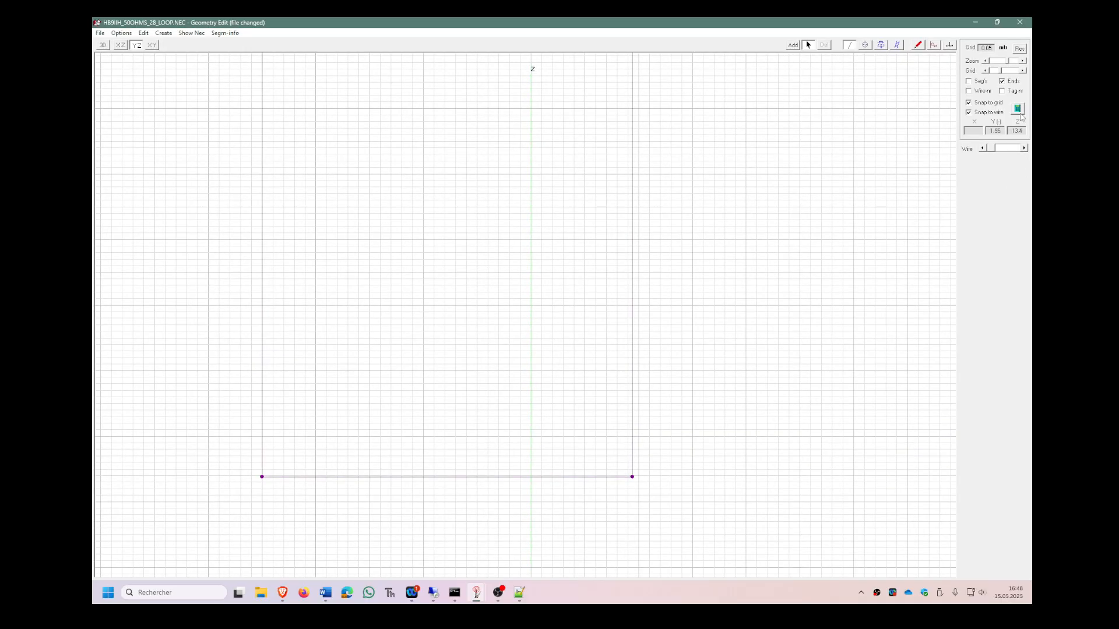
click(999, 63)
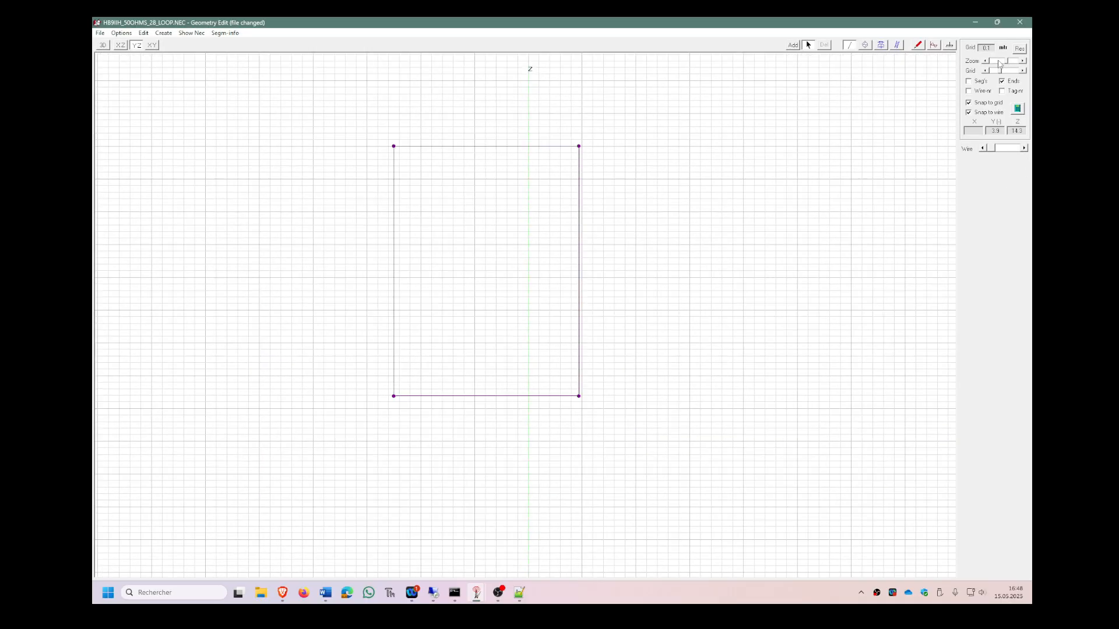
drag(697, 382, 695, 145)
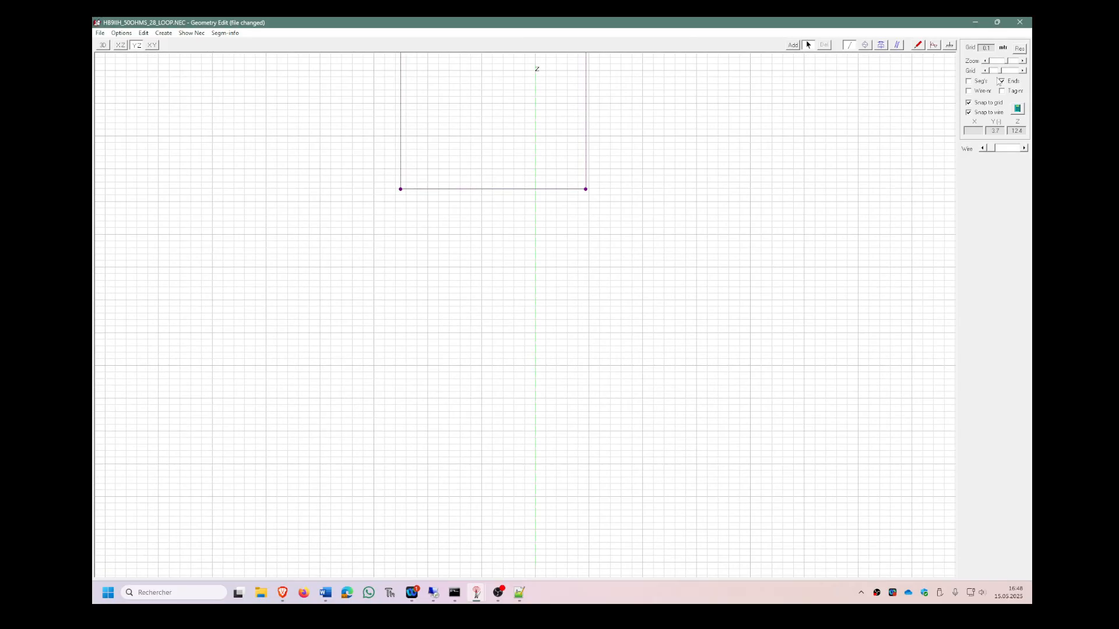
click(999, 62)
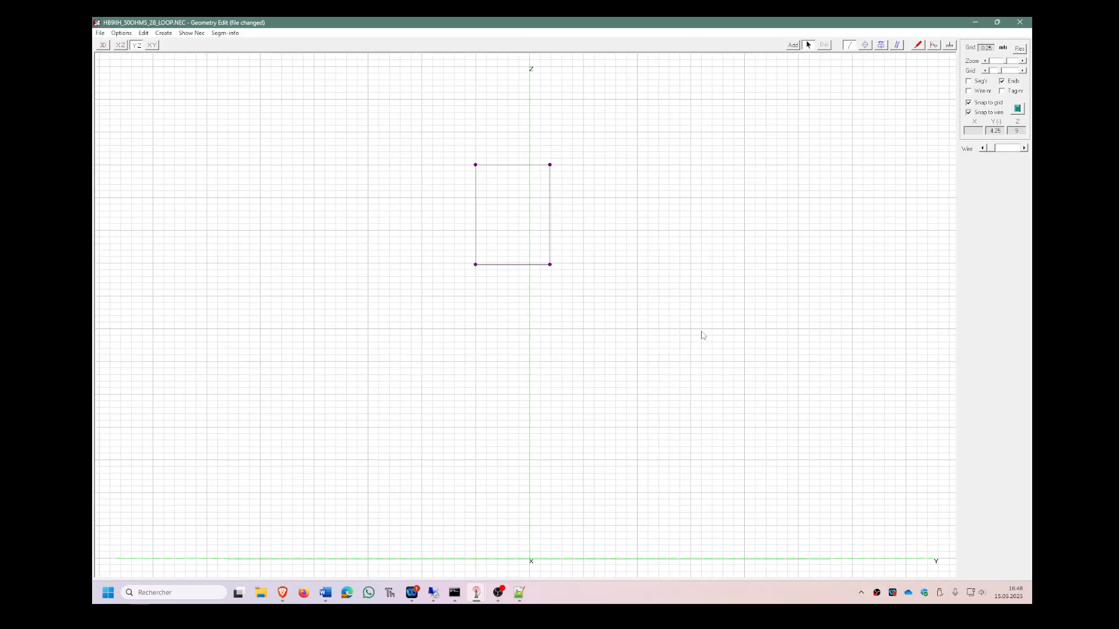
click(523, 266)
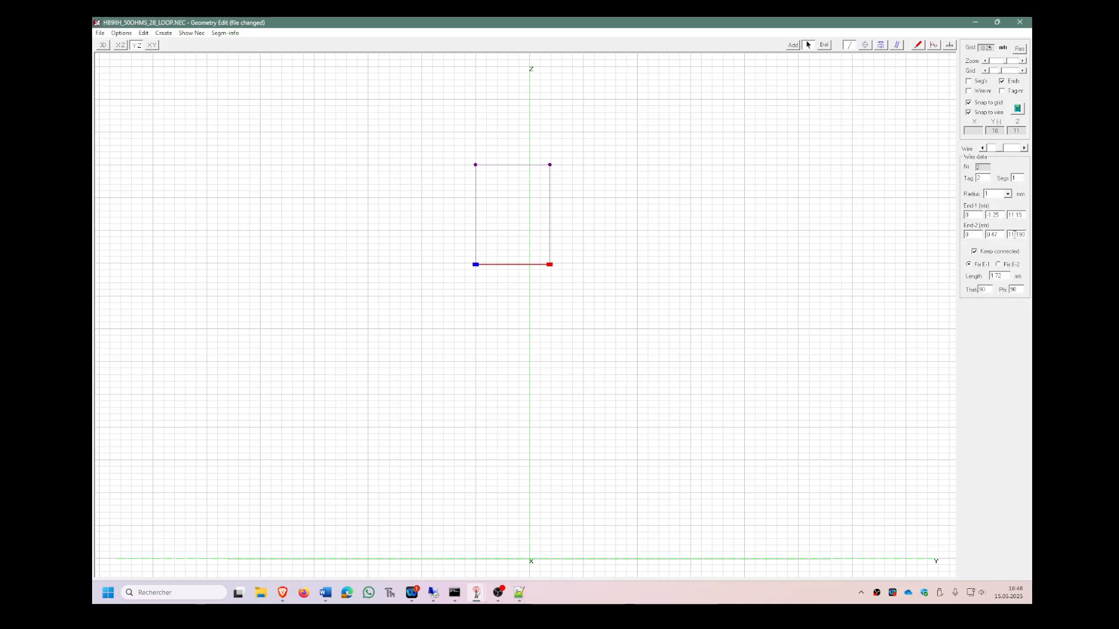
click(492, 294)
drag(431, 122, 606, 288)
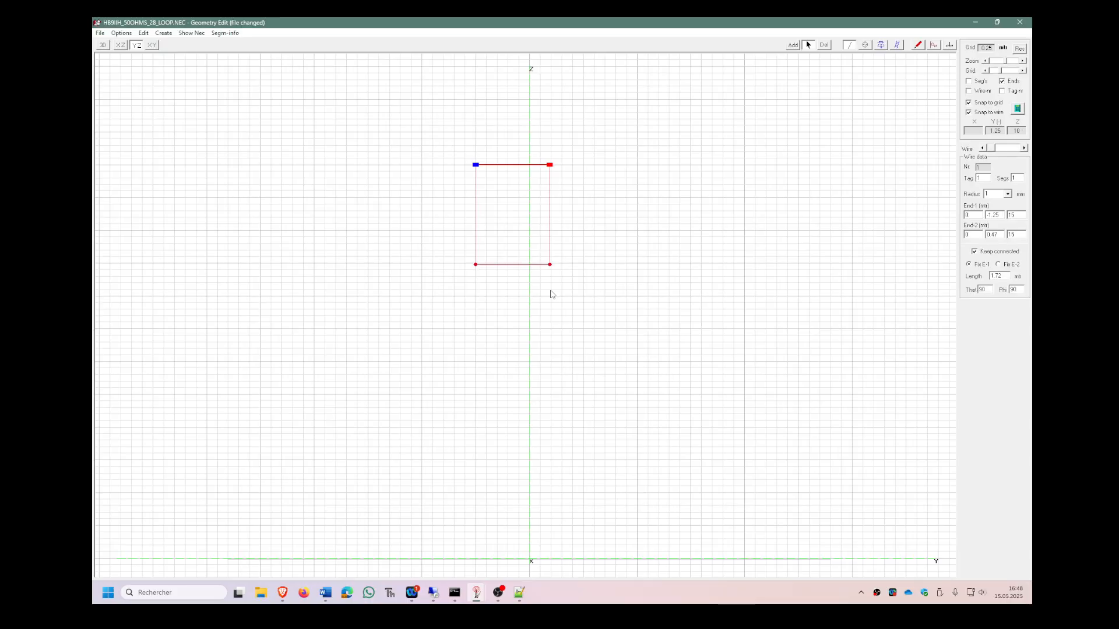
click(513, 265)
drag(451, 134, 592, 307)
drag(508, 265, 528, 427)
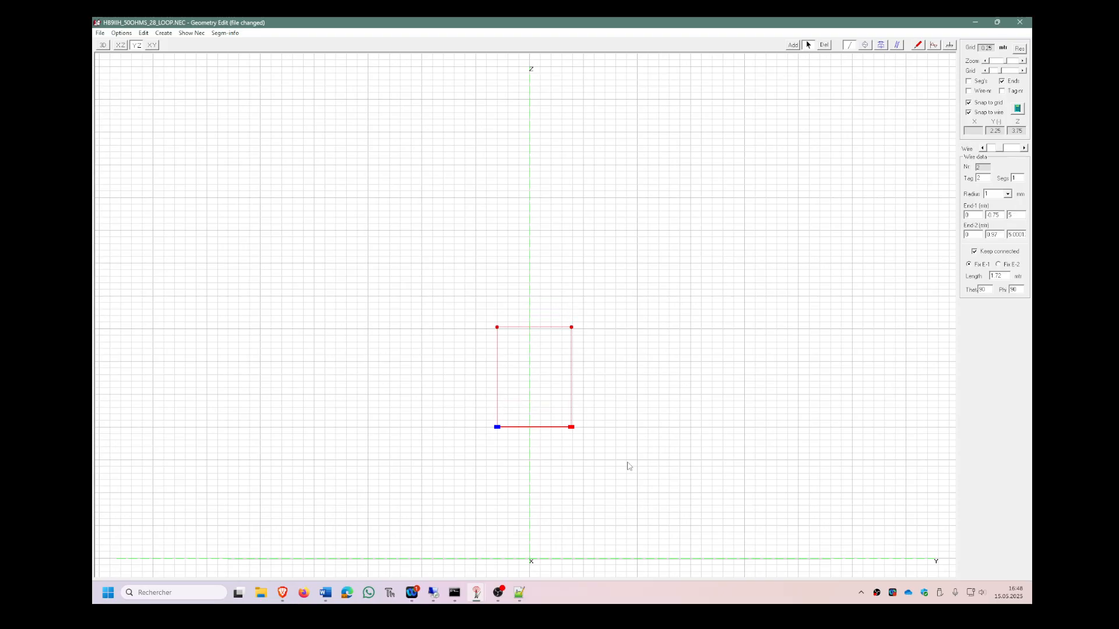
click(630, 406)
Set the number of segments to 45 on each of the loop's four wires.
drag(615, 406, 587, 295)
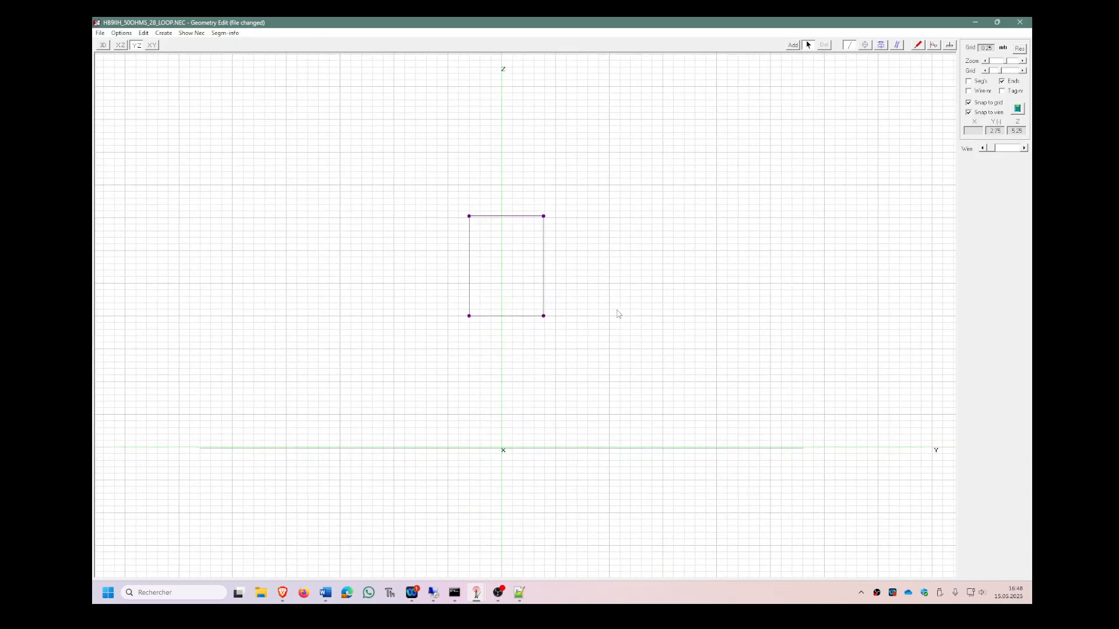
click(508, 218)
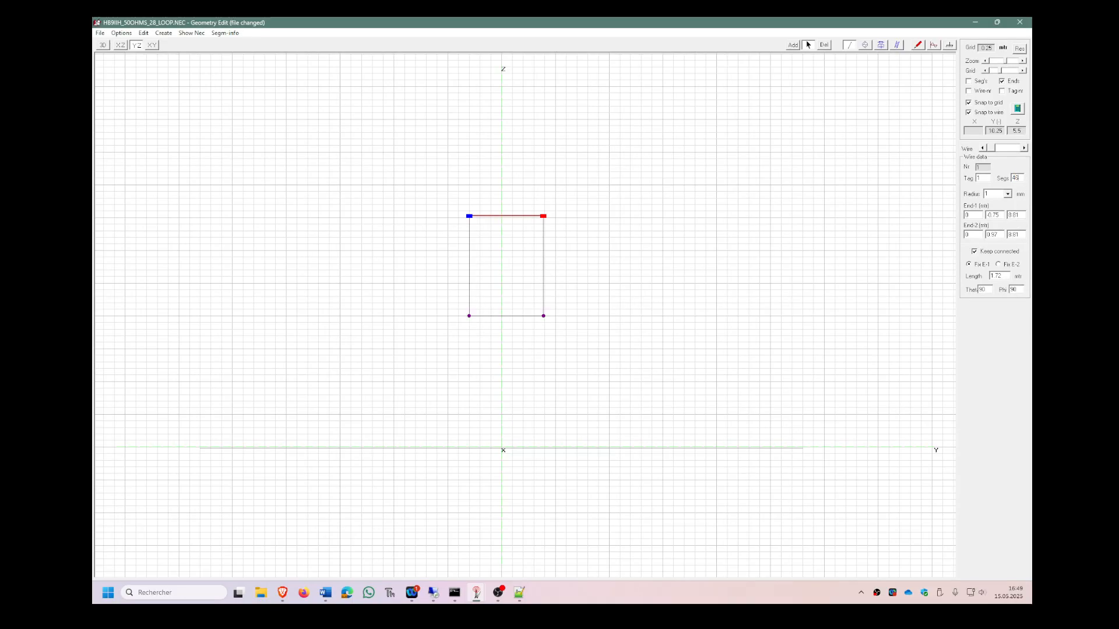
click(581, 285)
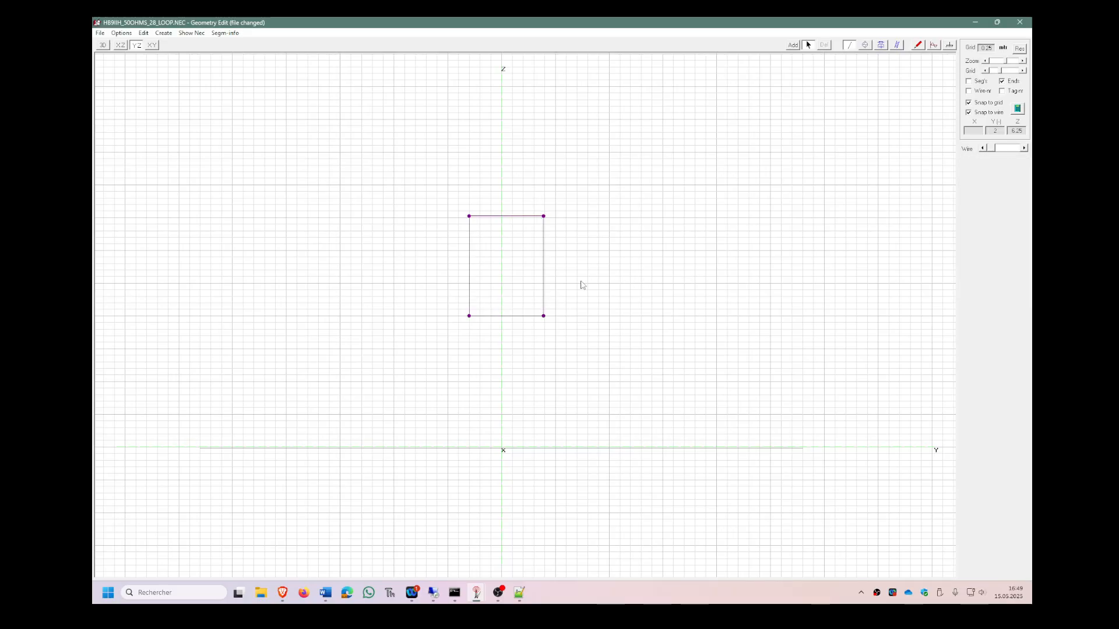
click(543, 270)
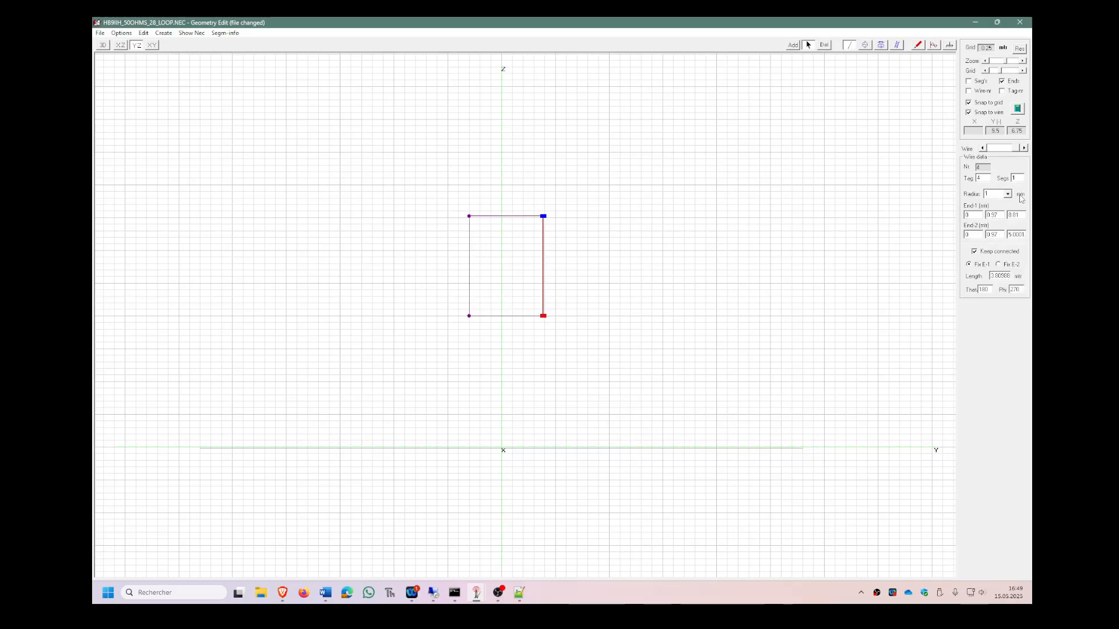
text(4)
click(469, 265)
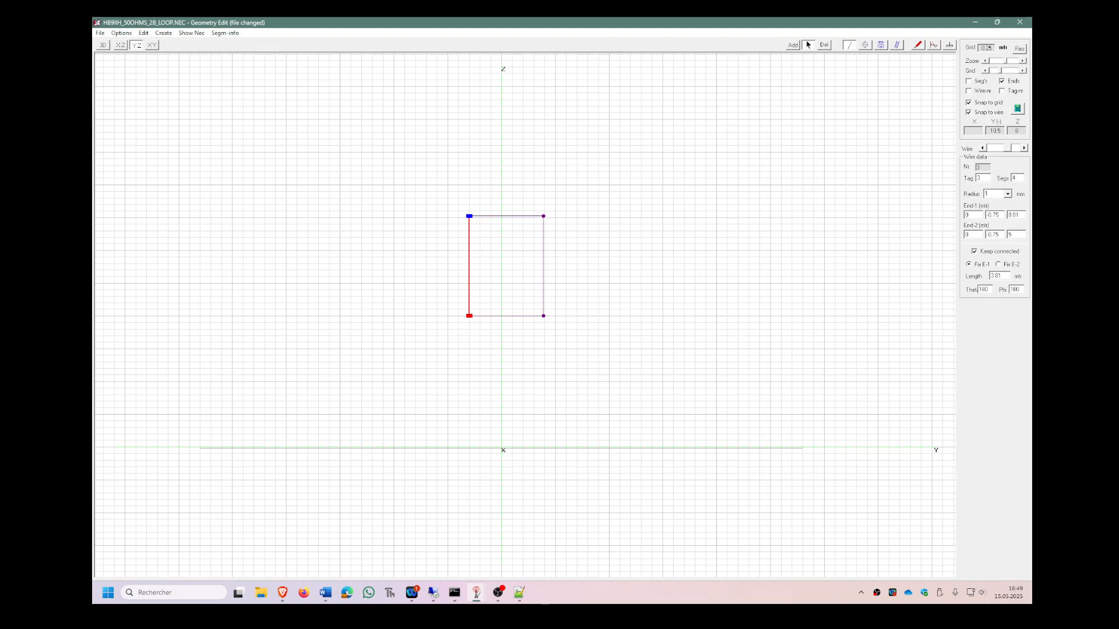
click(513, 316)
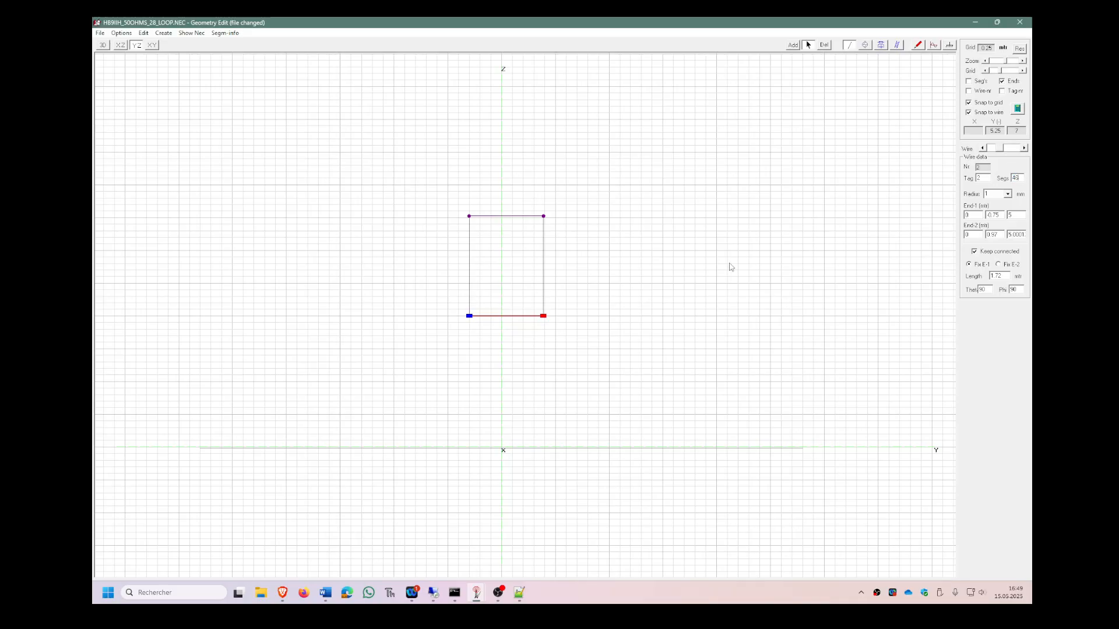
Add a voltage source at the middle of the loop's bottom wire and position it on segment 24.
click(692, 282)
drag(578, 339, 597, 278)
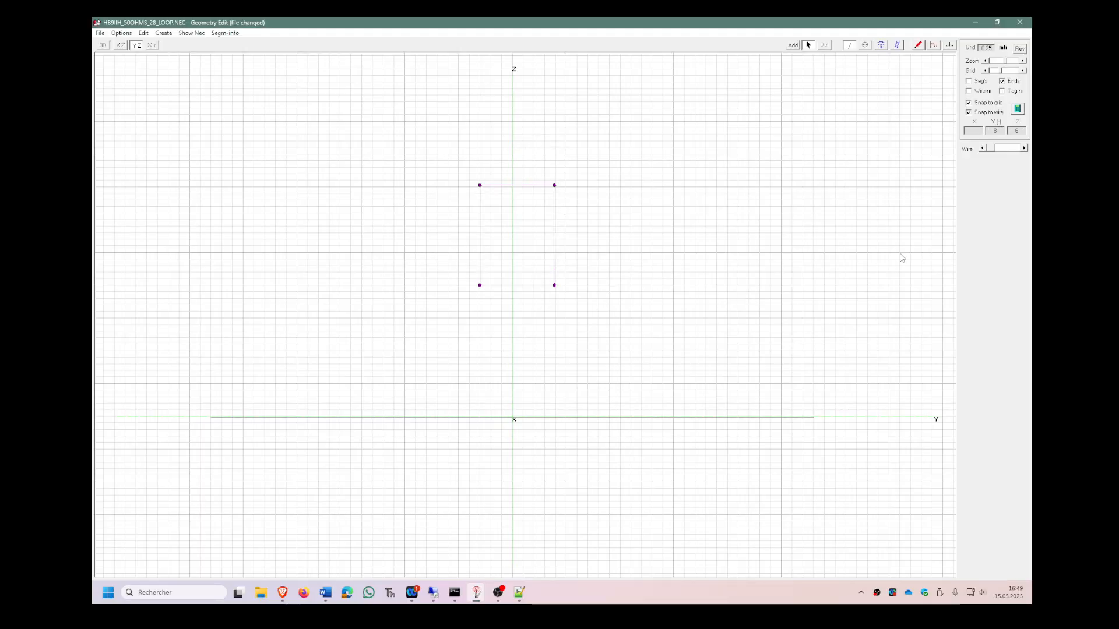
click(865, 44)
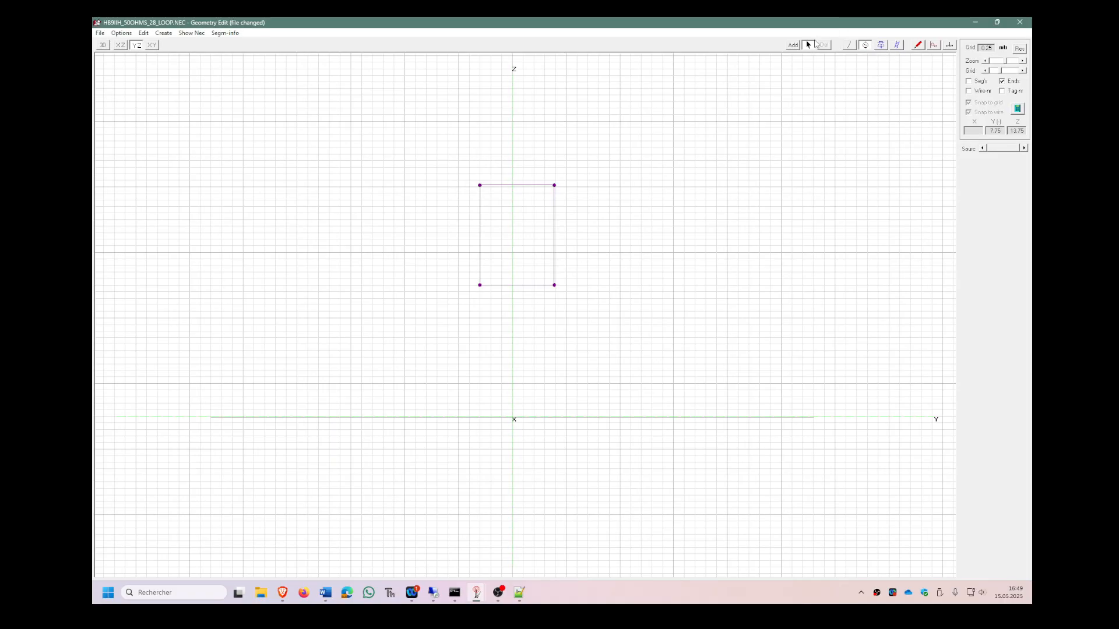
click(793, 45)
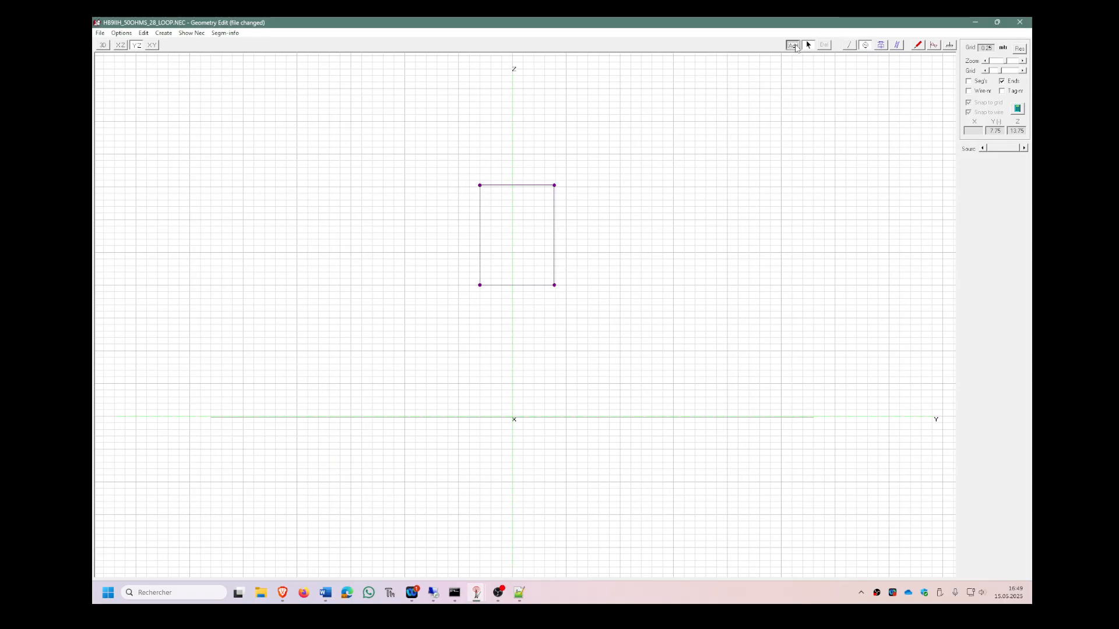
click(517, 284)
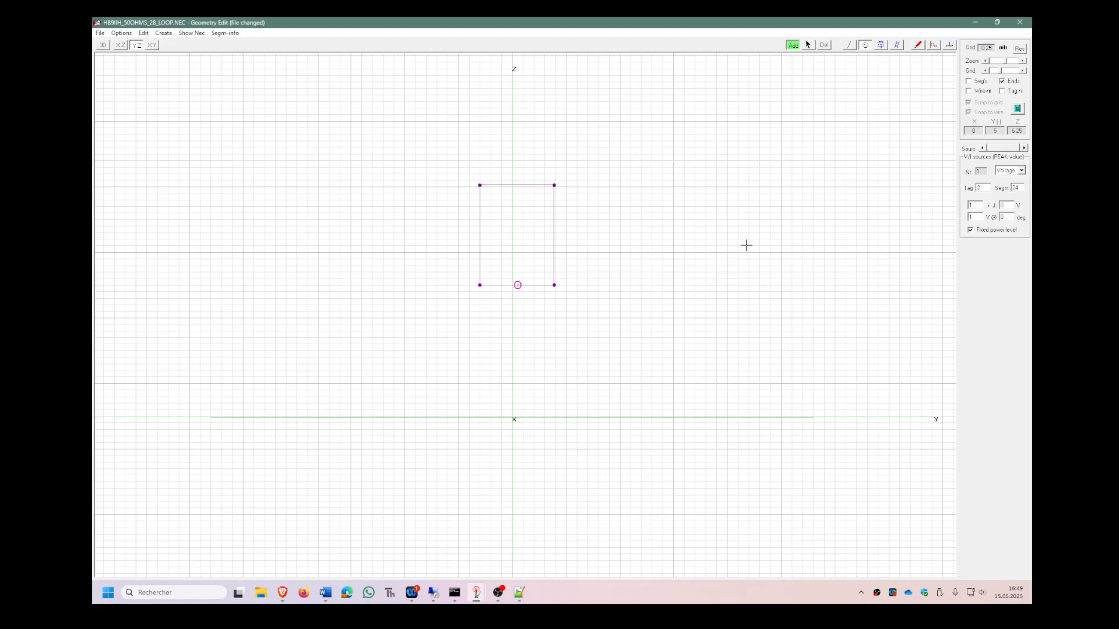
click(808, 44)
drag(514, 284, 522, 285)
click(1022, 61)
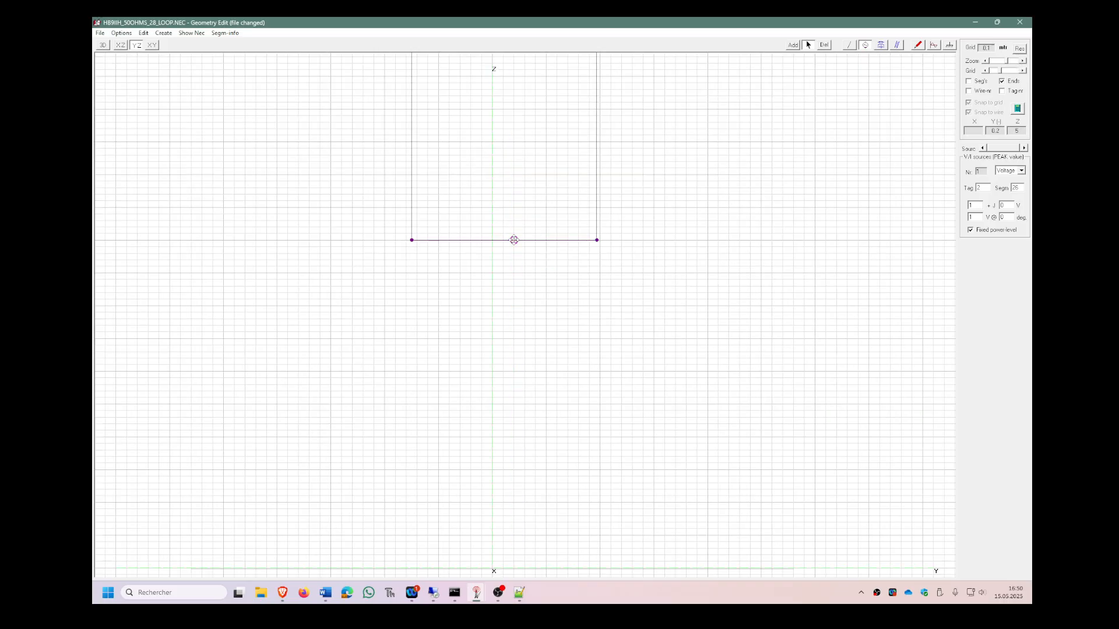
drag(513, 240, 505, 239)
drag(704, 157, 705, 260)
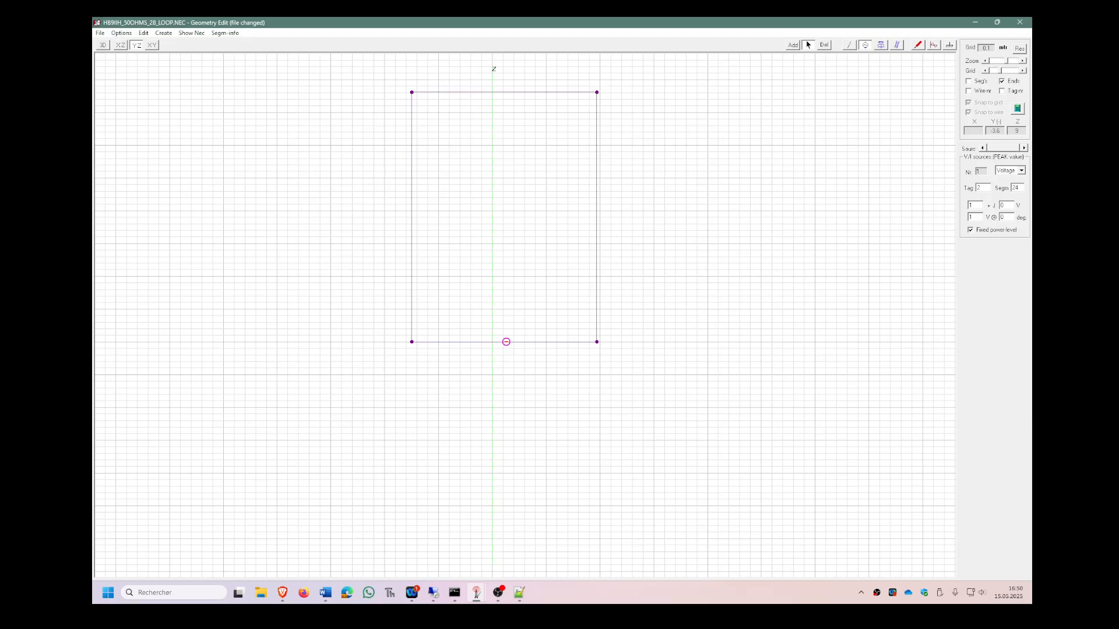
Check the loop and its source above ground in 3D and generate the full far-field pattern at 28.5 MHz with 5-degree resolution.
click(104, 48)
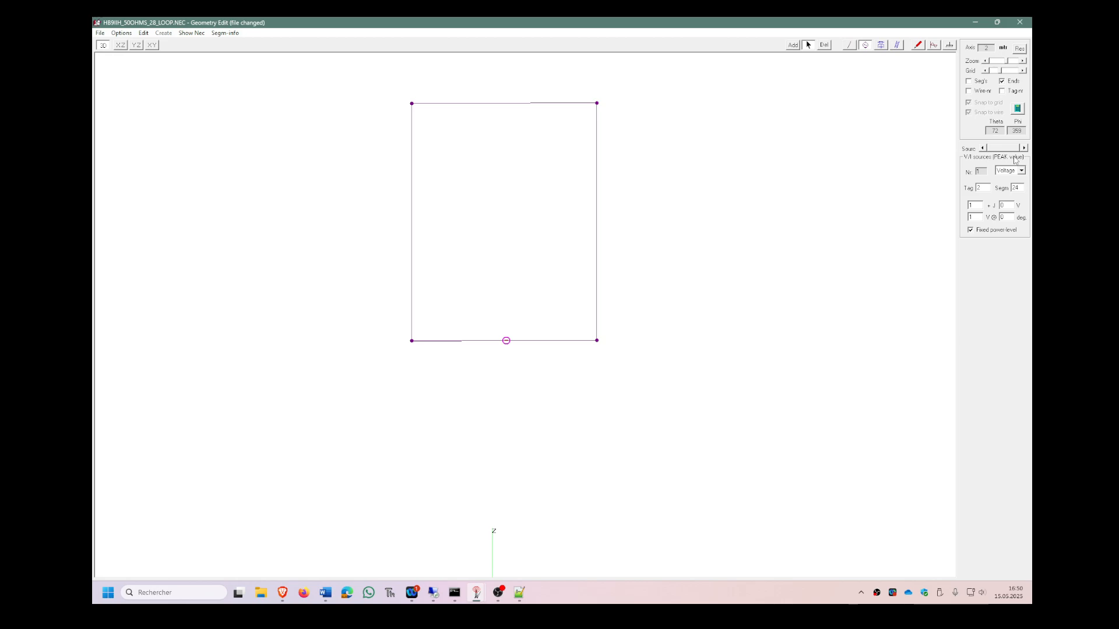
click(999, 61)
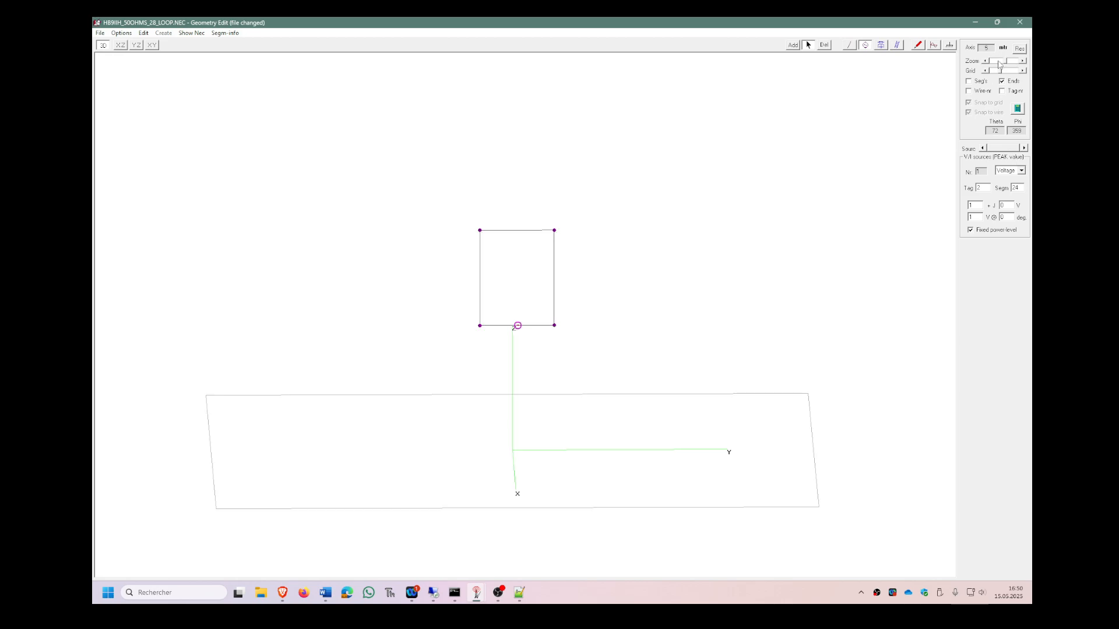
drag(644, 278, 621, 275)
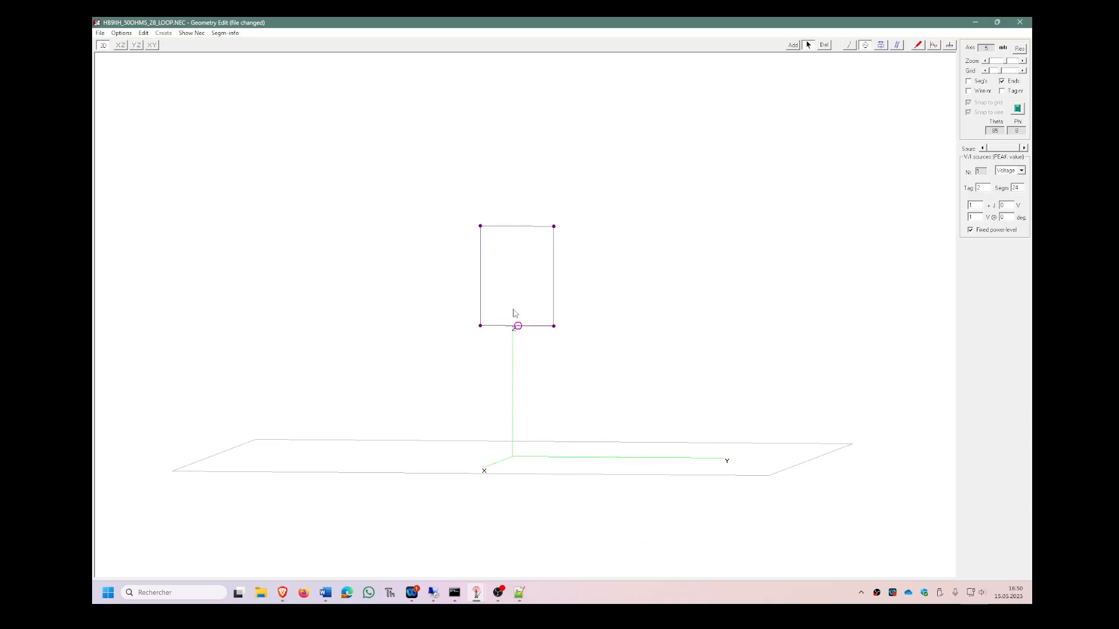
mouse_move(596, 278)
mouse_down()
mouse_move(594, 267)
mouse_move(598, 295)
mouse_move(588, 225)
mouse_up()
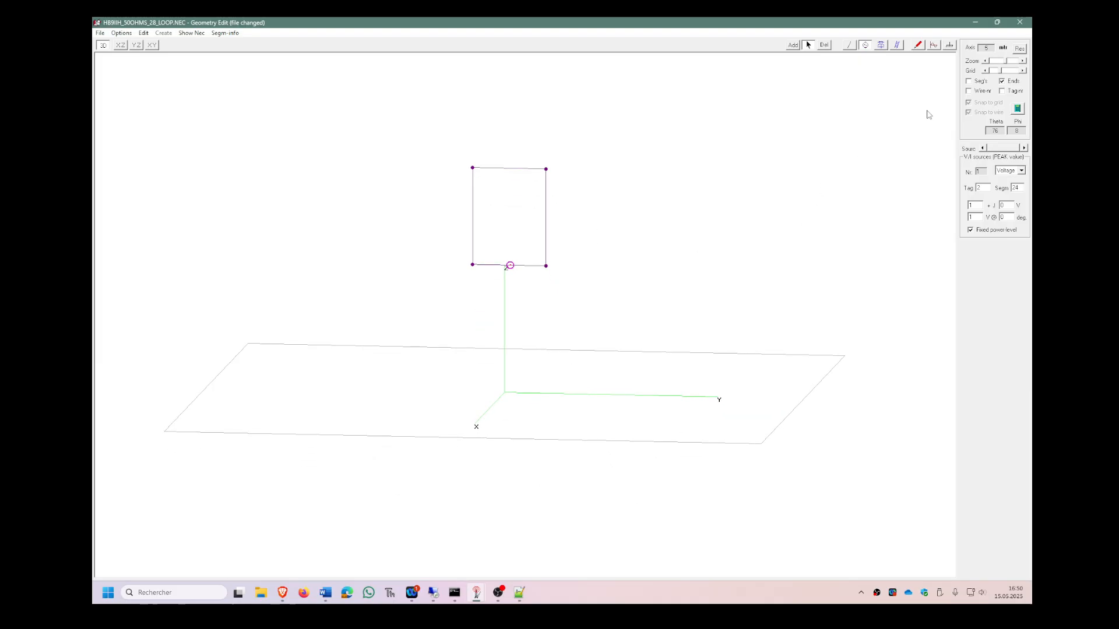
click(1017, 109)
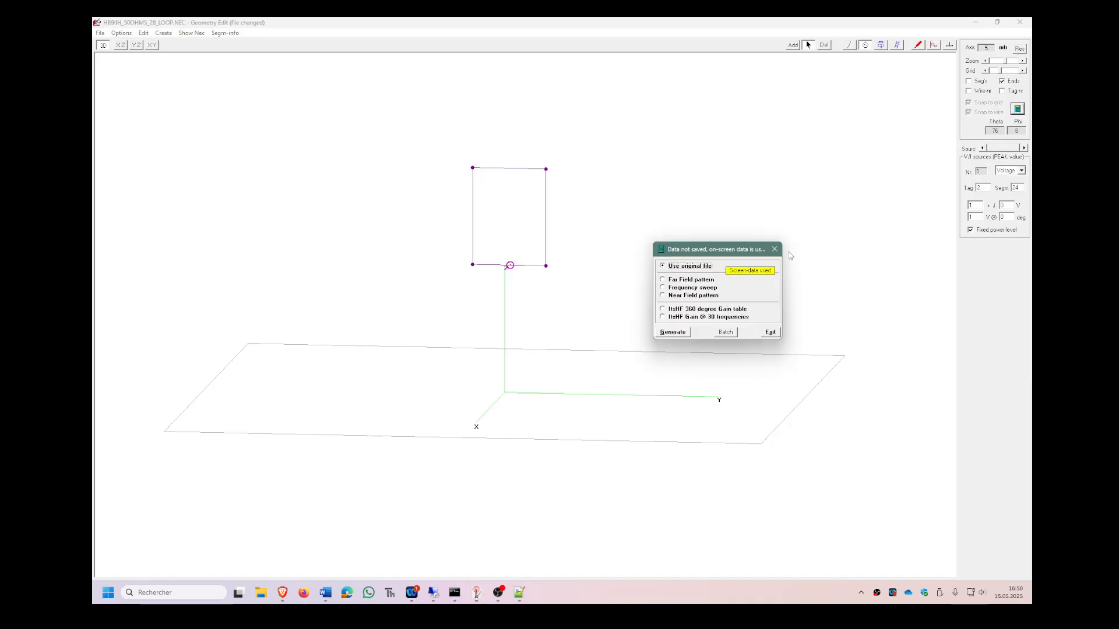
click(693, 280)
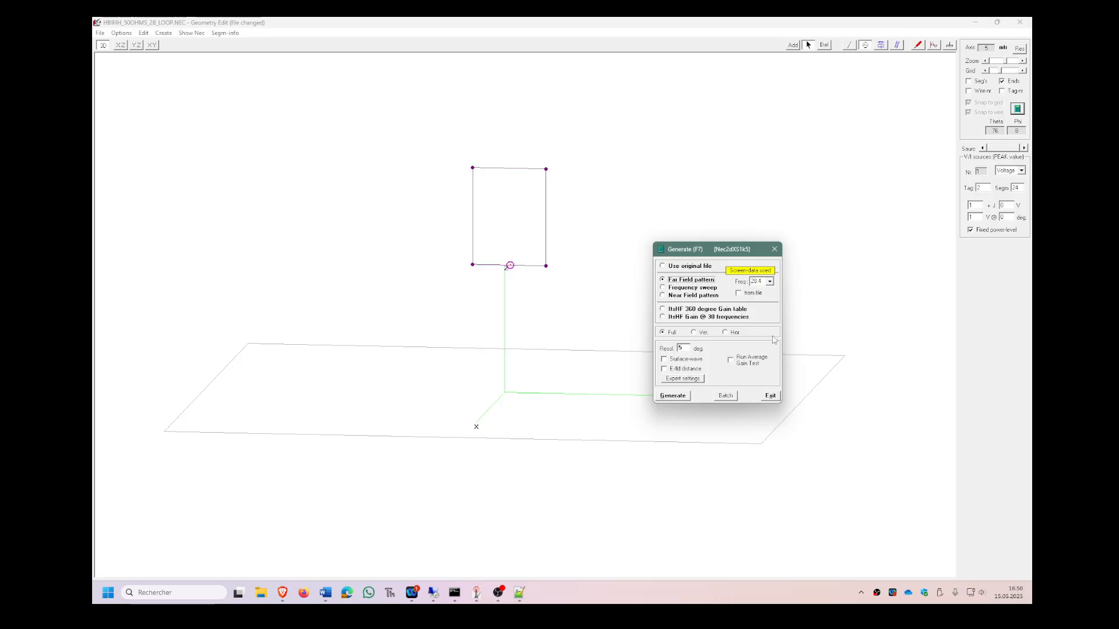
click(763, 285)
click(673, 397)
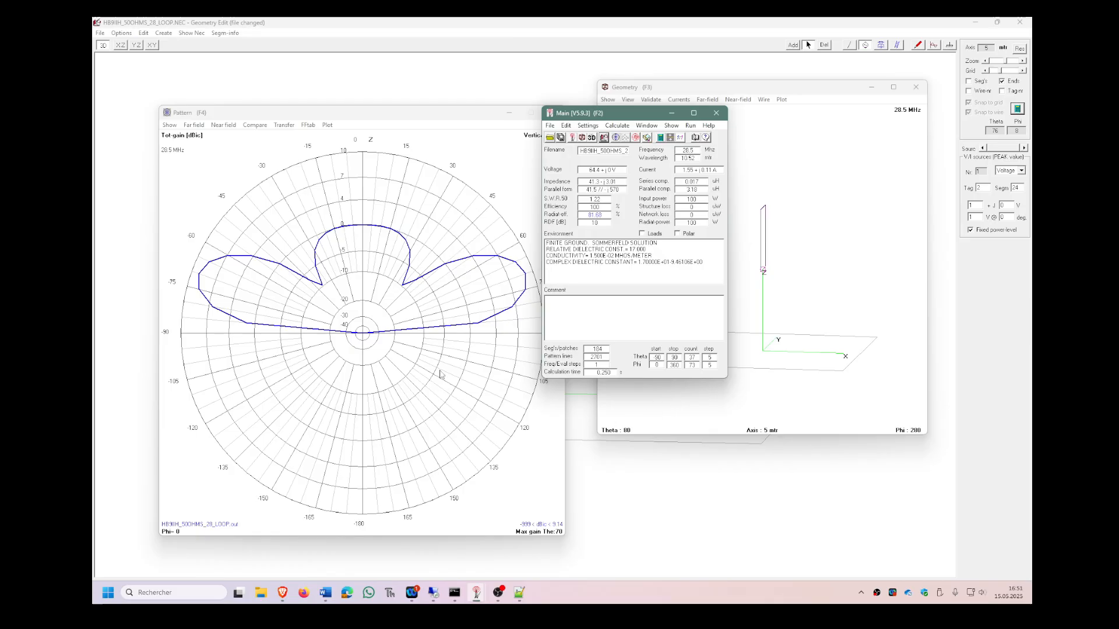
Arrange the result windows and read the gain and angle at several points on one main lobe of the vertical-plane pattern.
drag(608, 118, 805, 246)
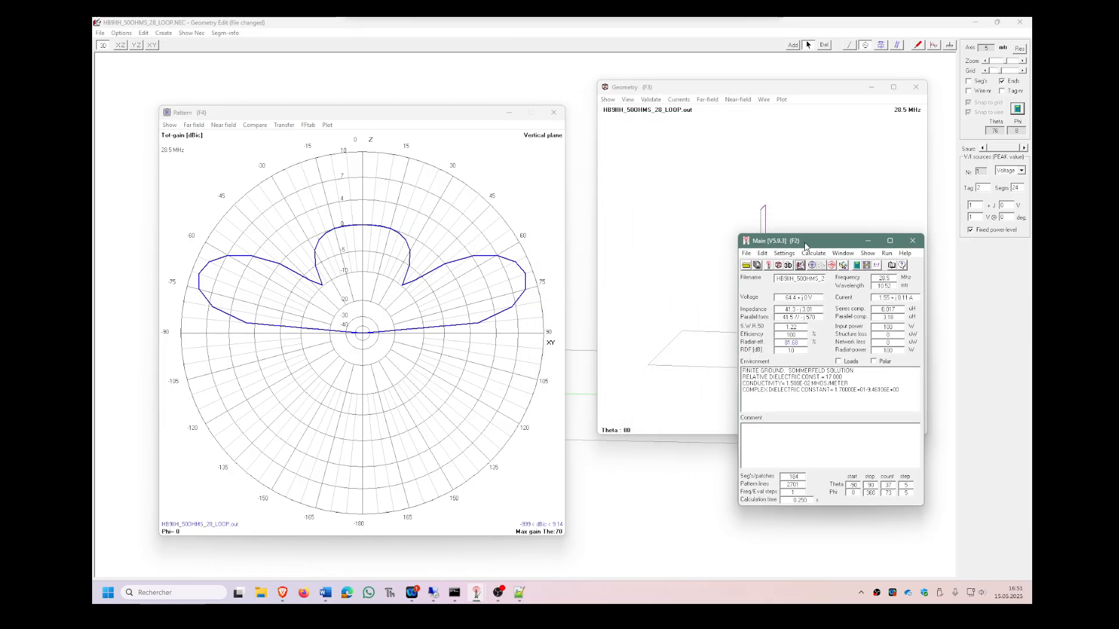
drag(284, 117, 406, 124)
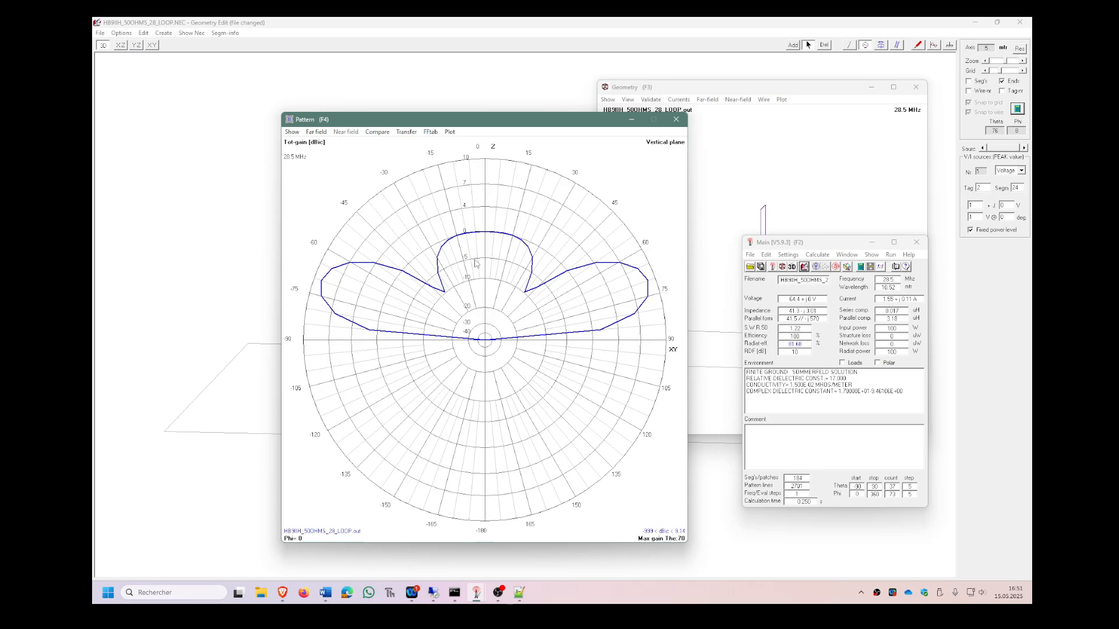
click(647, 285)
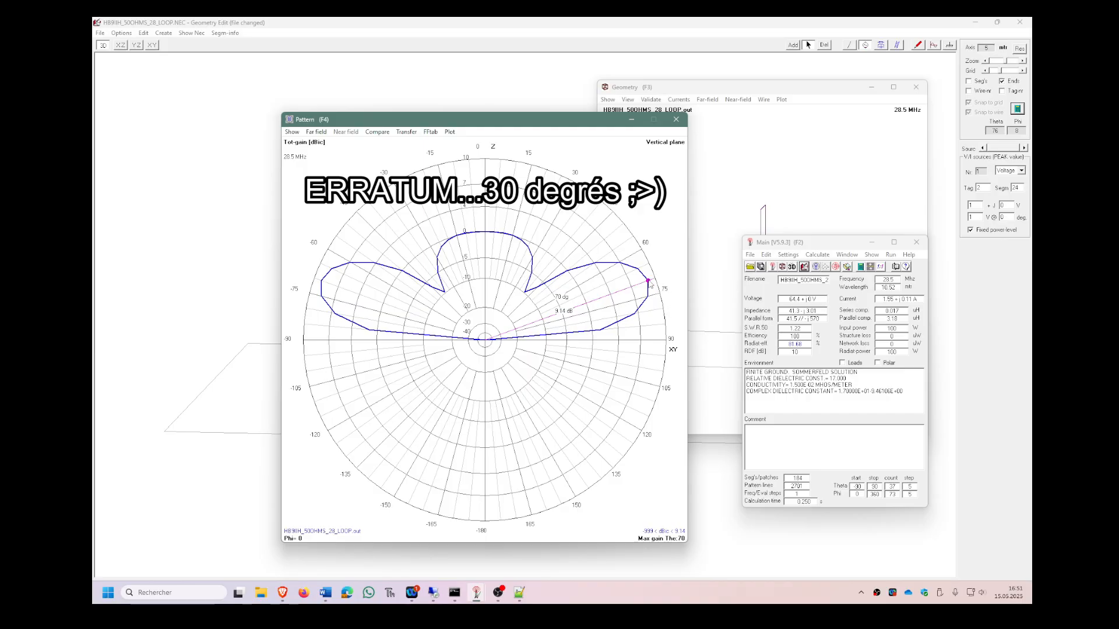
click(651, 299)
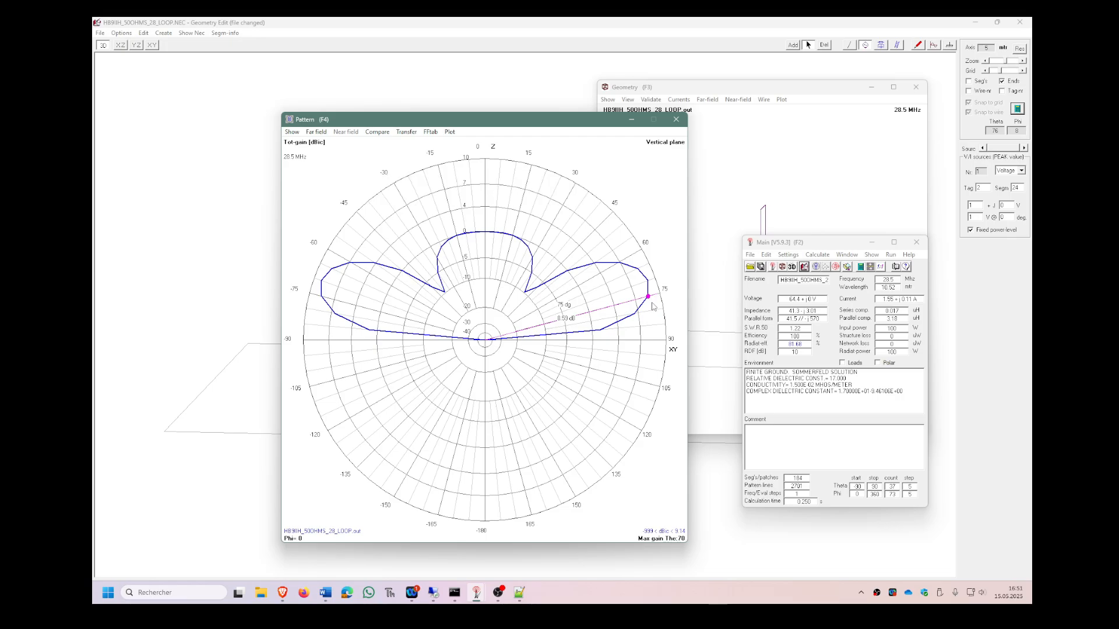
click(653, 307)
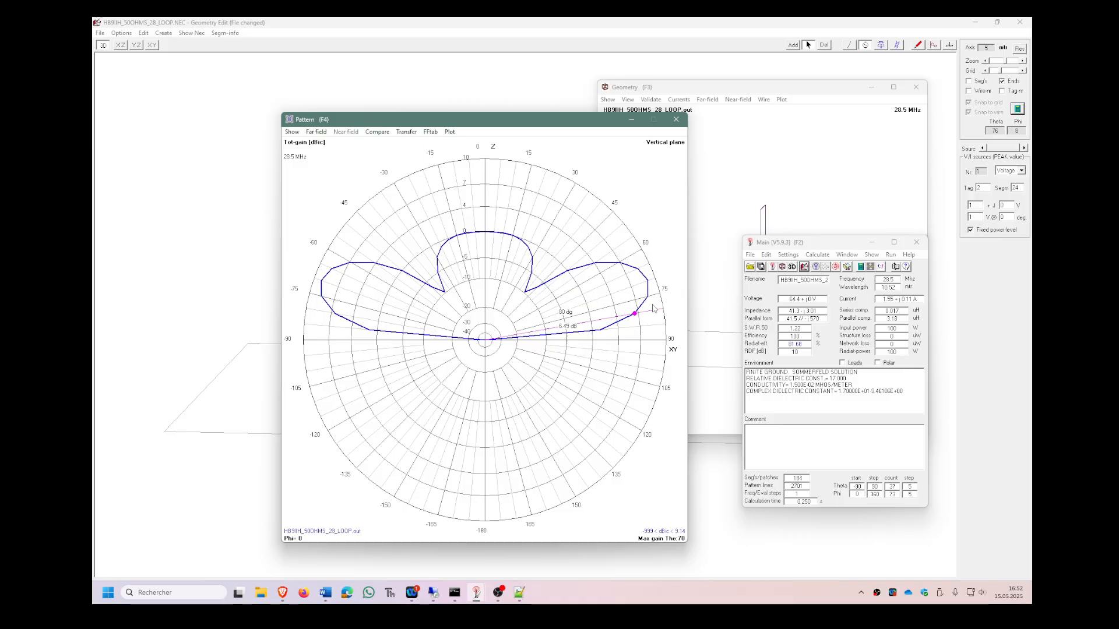
click(655, 292)
click(655, 284)
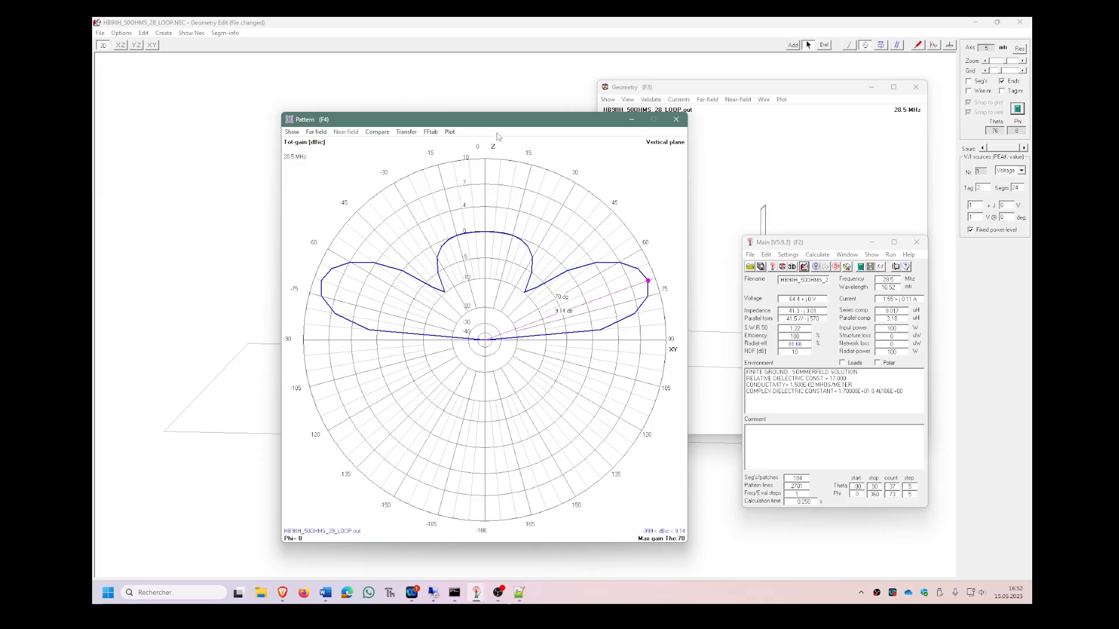
mouse_move(497, 123)
mouse_down()
mouse_move(483, 91)
mouse_move(522, 433)
mouse_up()
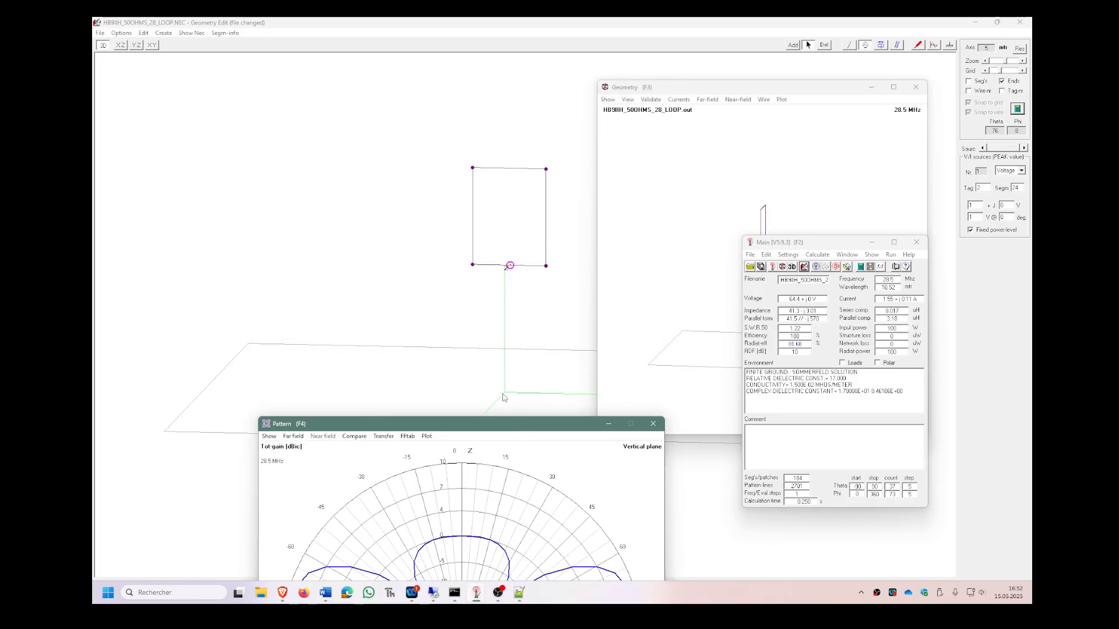
drag(510, 425, 535, 98)
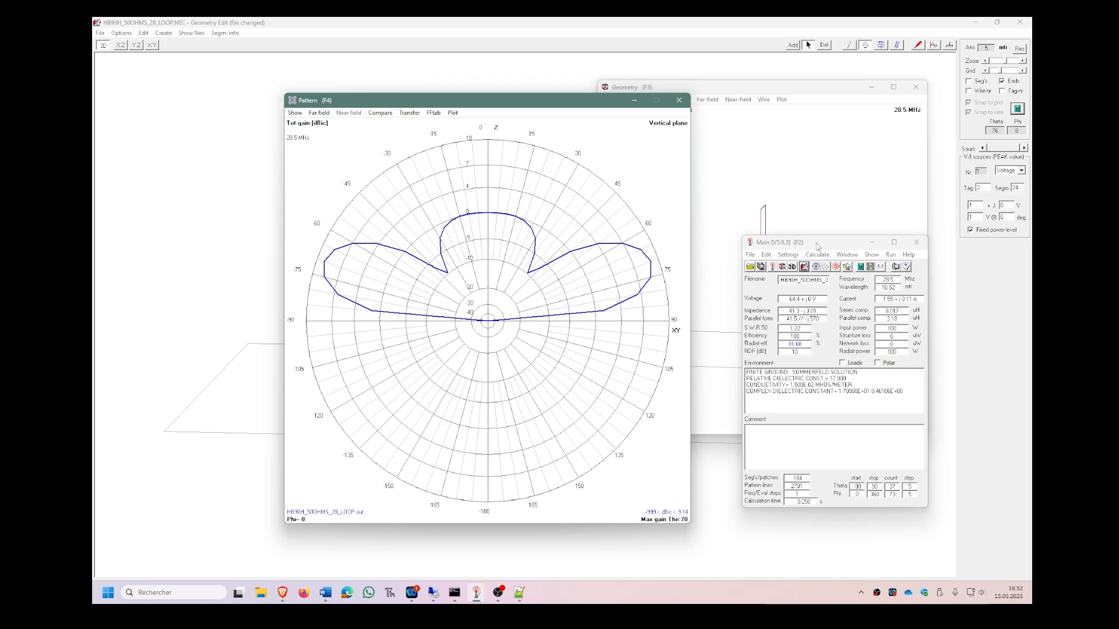
Open the 3D viewer, display the far-field pattern in Multi-color mode and enlarge the viewer to full screen.
drag(807, 240, 691, 215)
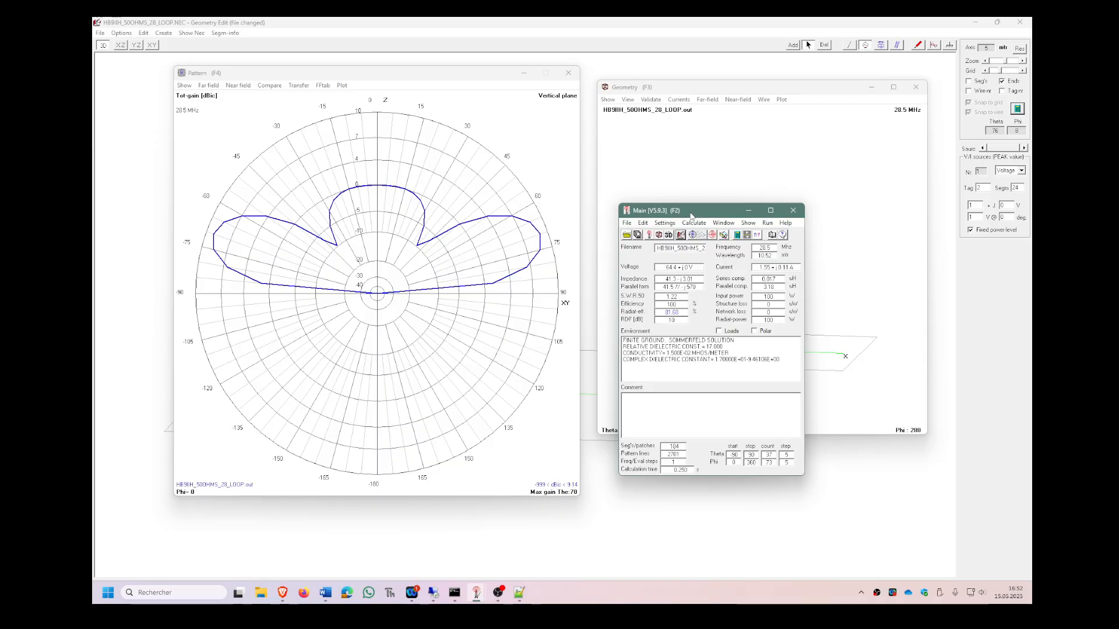
click(669, 236)
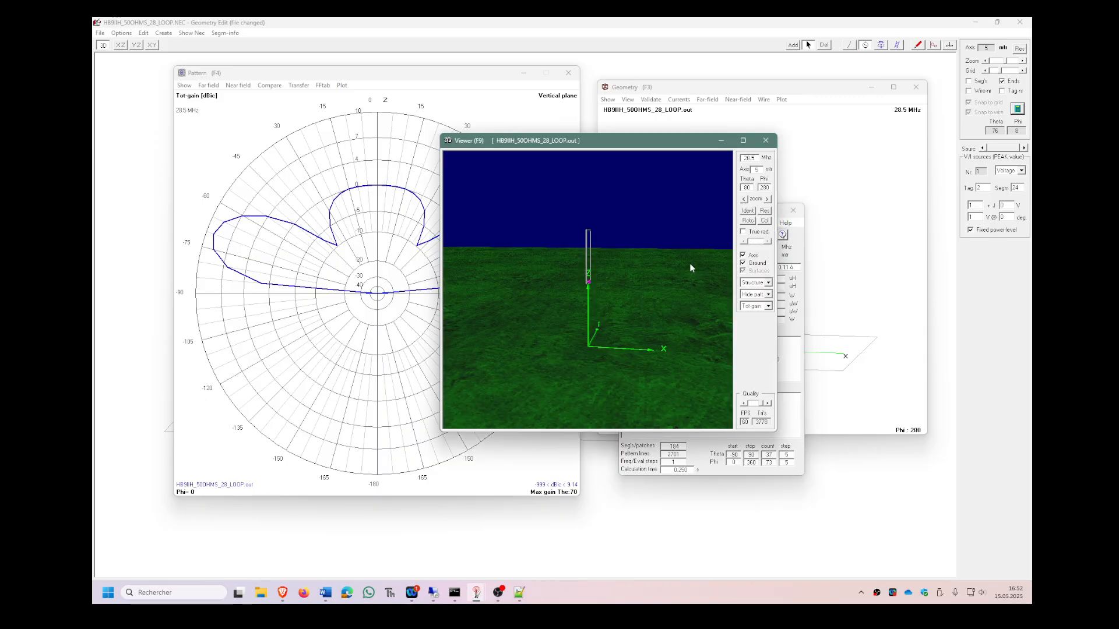
click(768, 283)
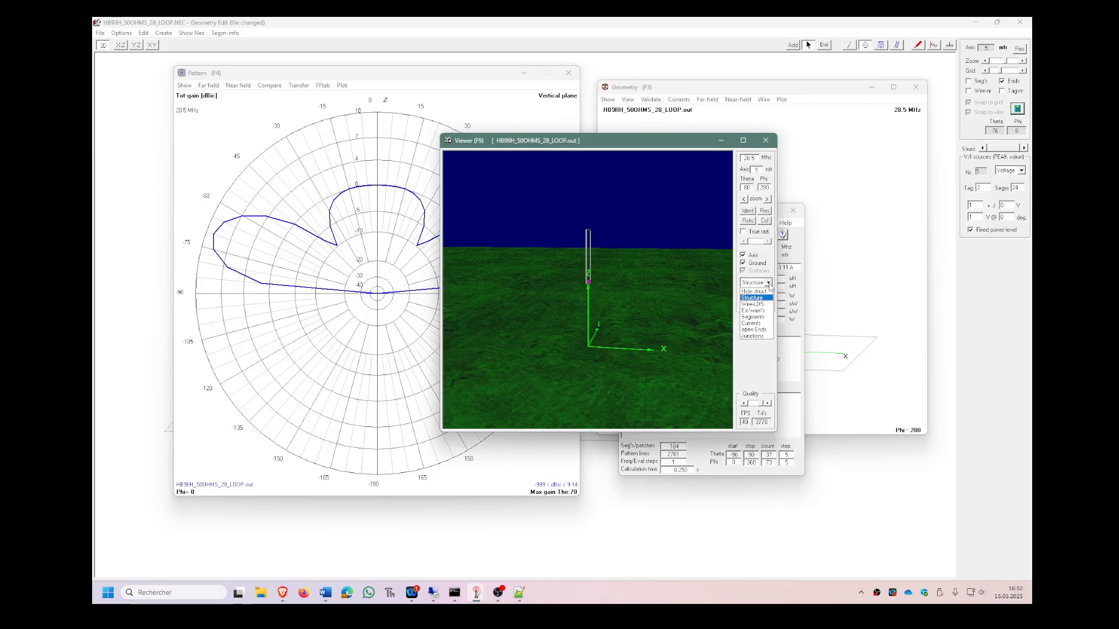
click(769, 286)
click(769, 296)
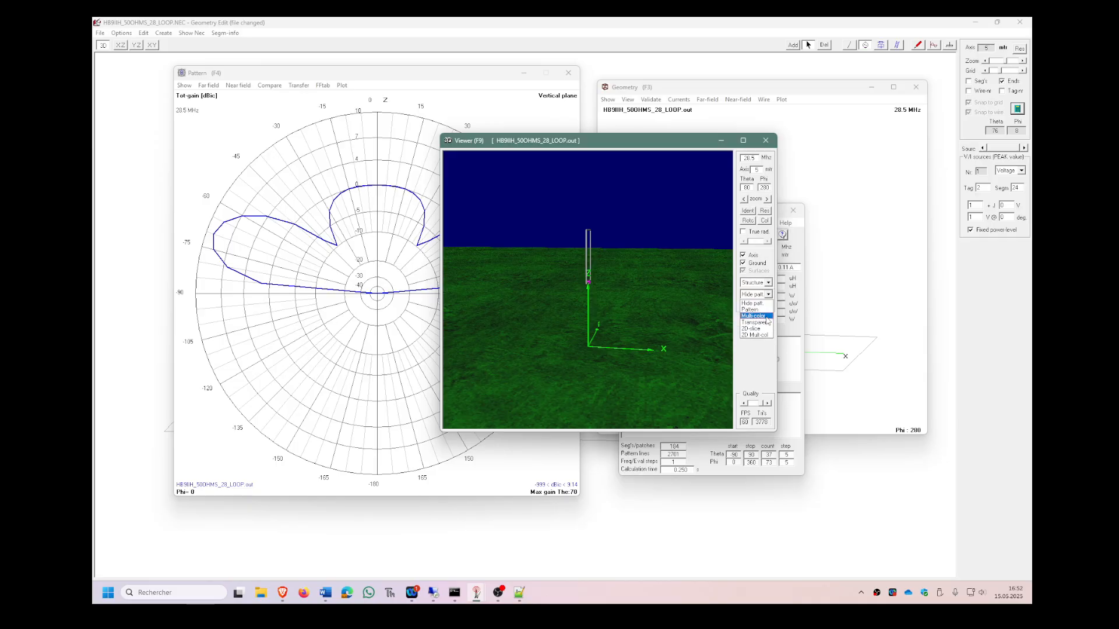
click(755, 316)
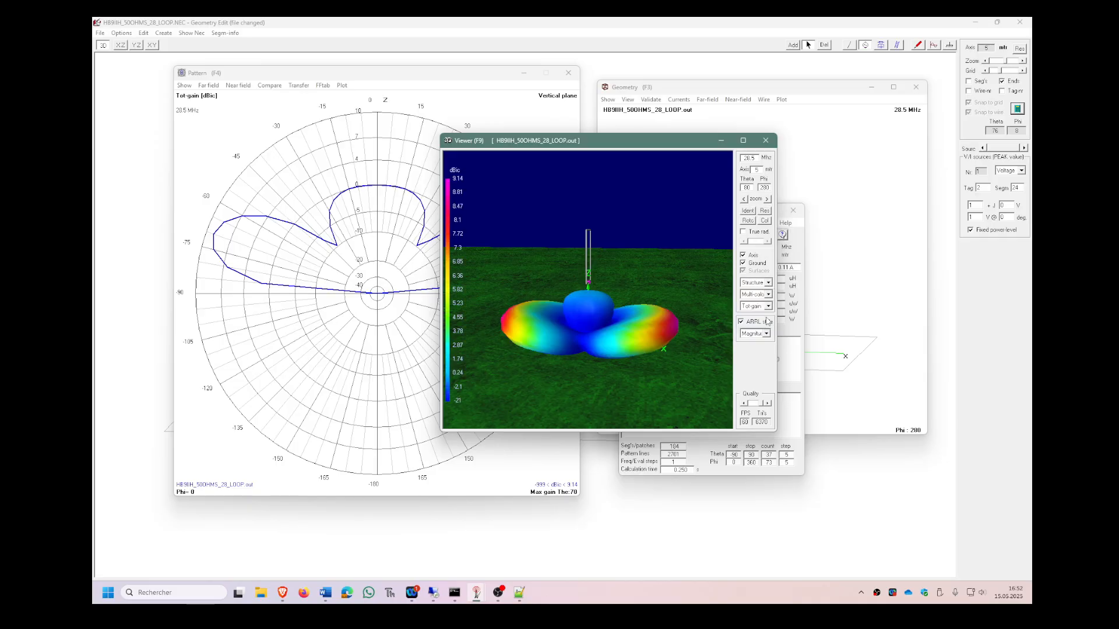
click(743, 140)
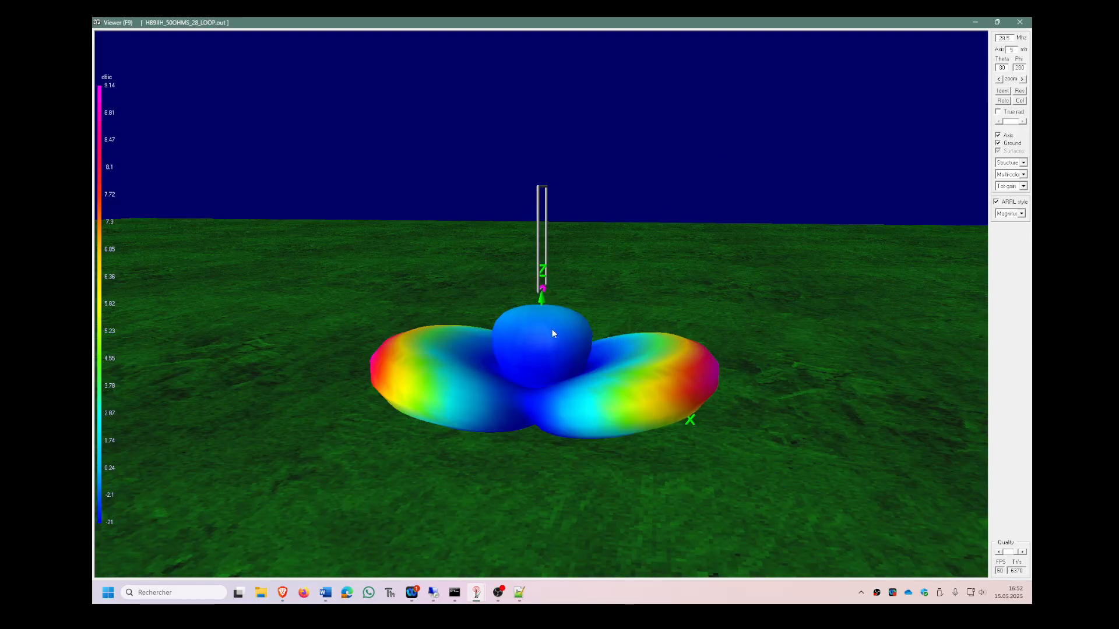
Examine the 3D radiation pattern's lobes relative to the loop from above, from the side and at oblique angles.
drag(560, 332, 526, 326)
drag(571, 329, 569, 394)
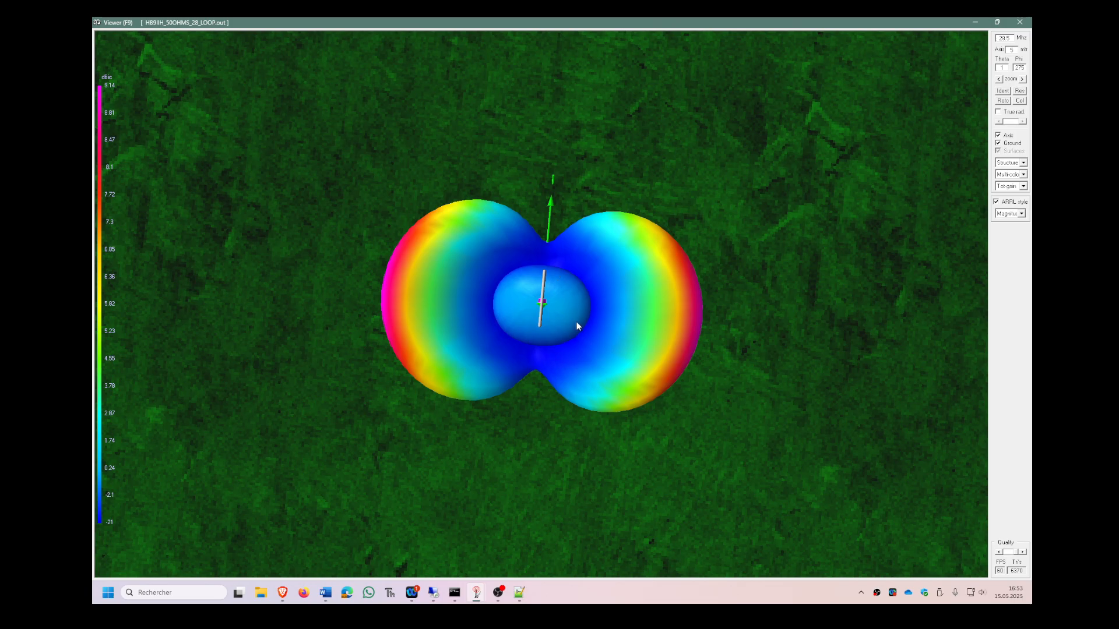
drag(580, 324, 585, 249)
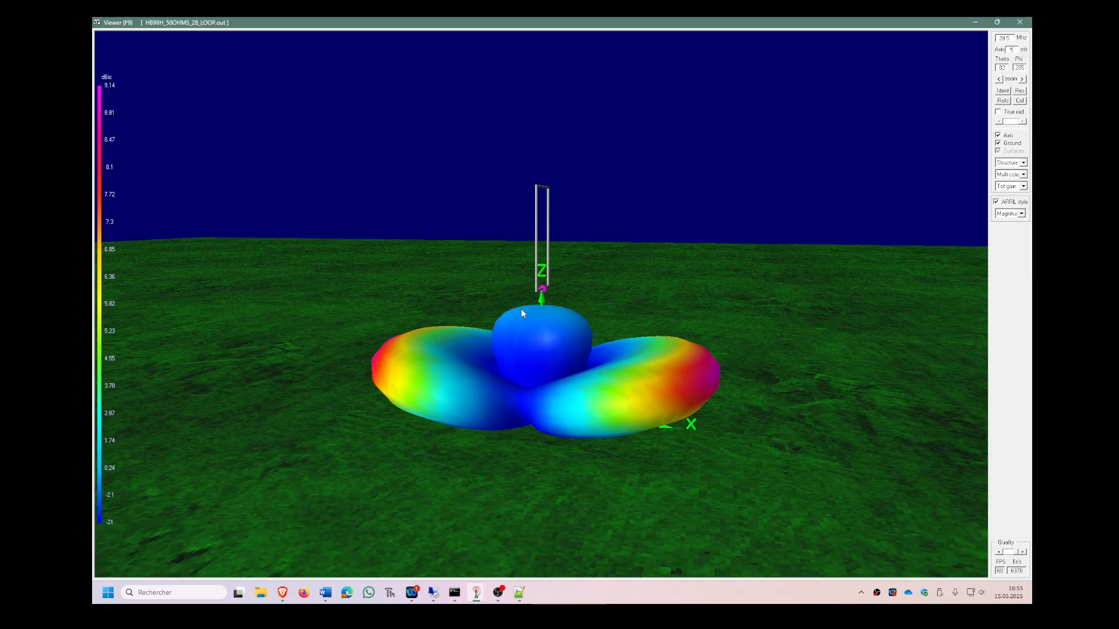
drag(631, 377, 520, 393)
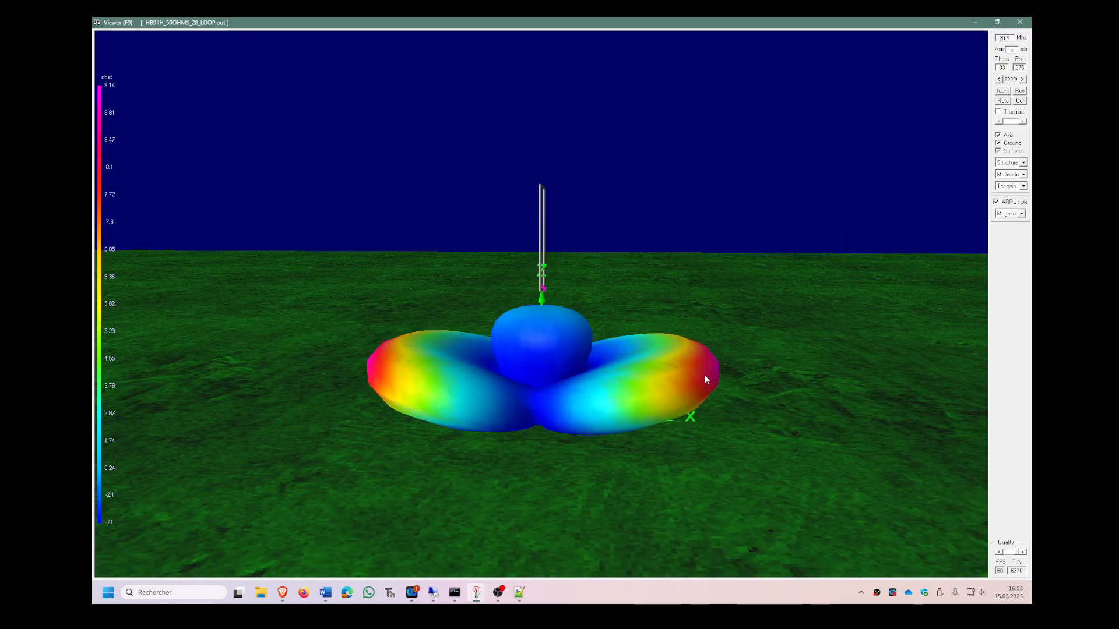
drag(704, 373, 651, 404)
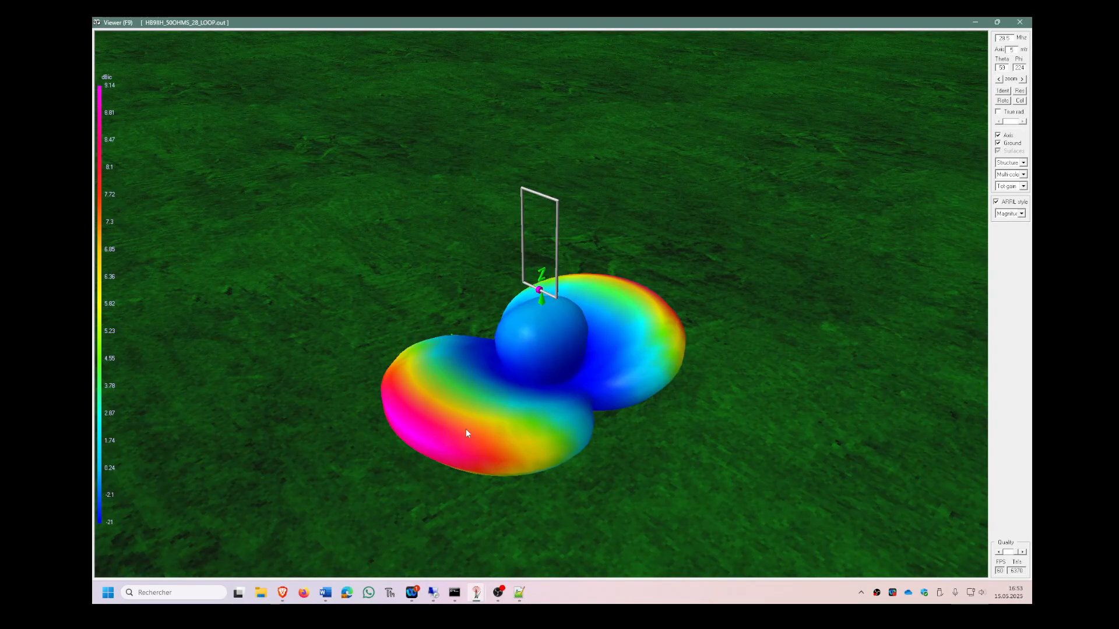
drag(425, 392, 496, 363)
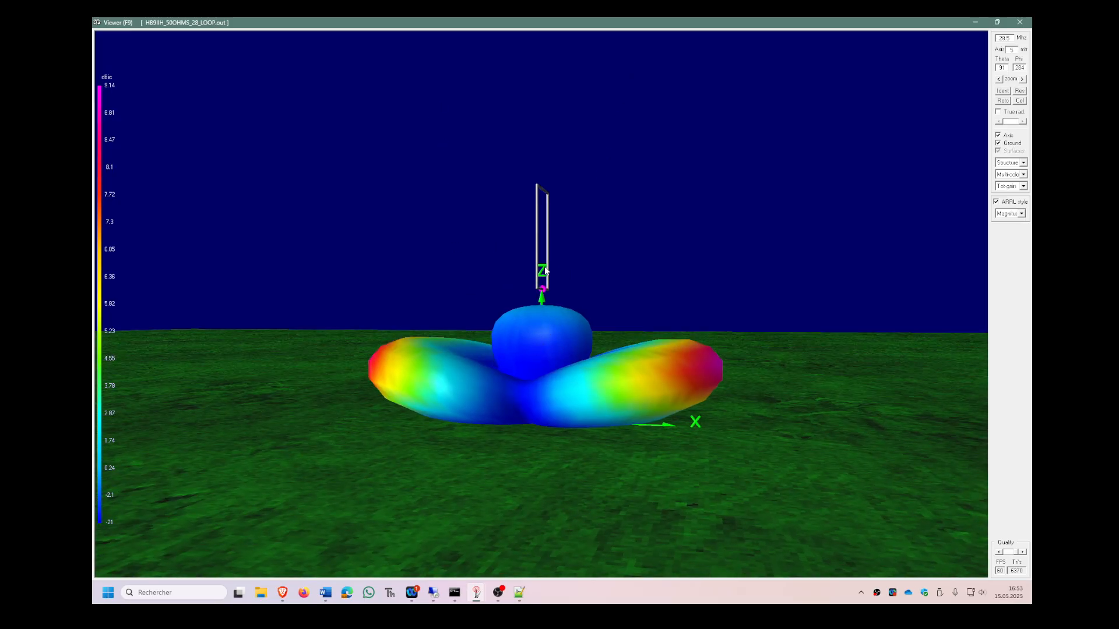
drag(536, 313, 595, 347)
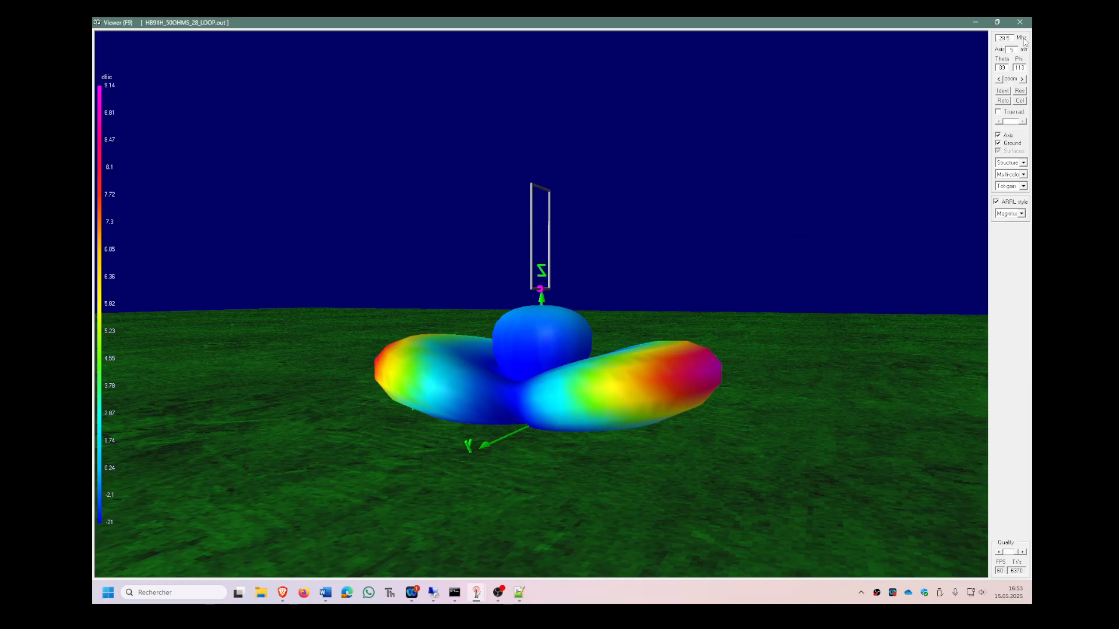
Display the currents along the loop's wires in the 3D viewer and examine their distribution facing the loop's plane.
click(1020, 165)
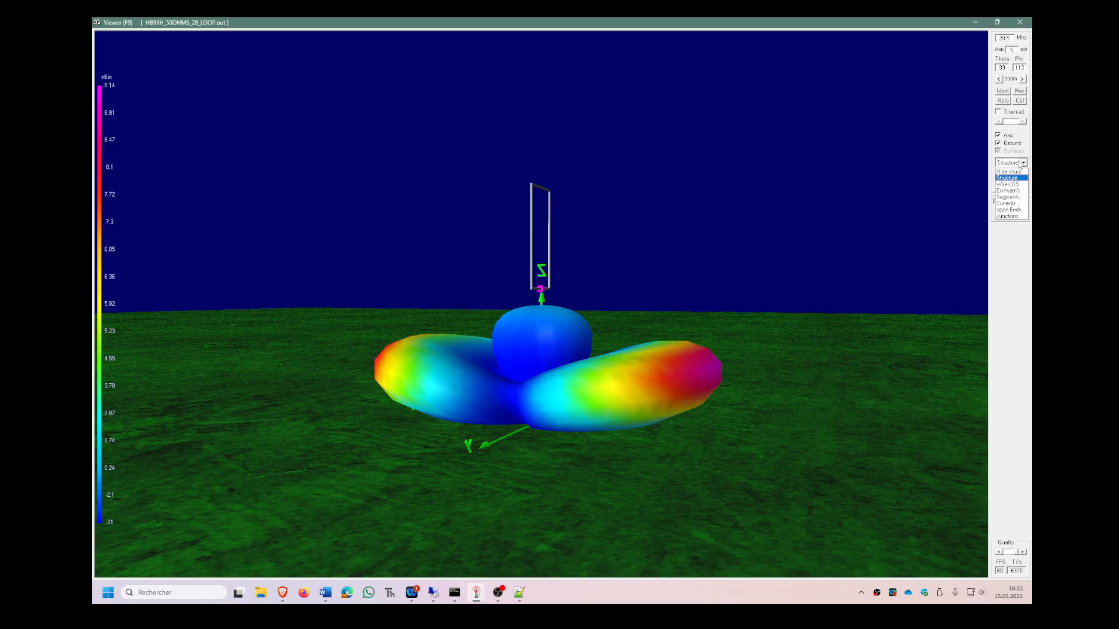
click(1022, 206)
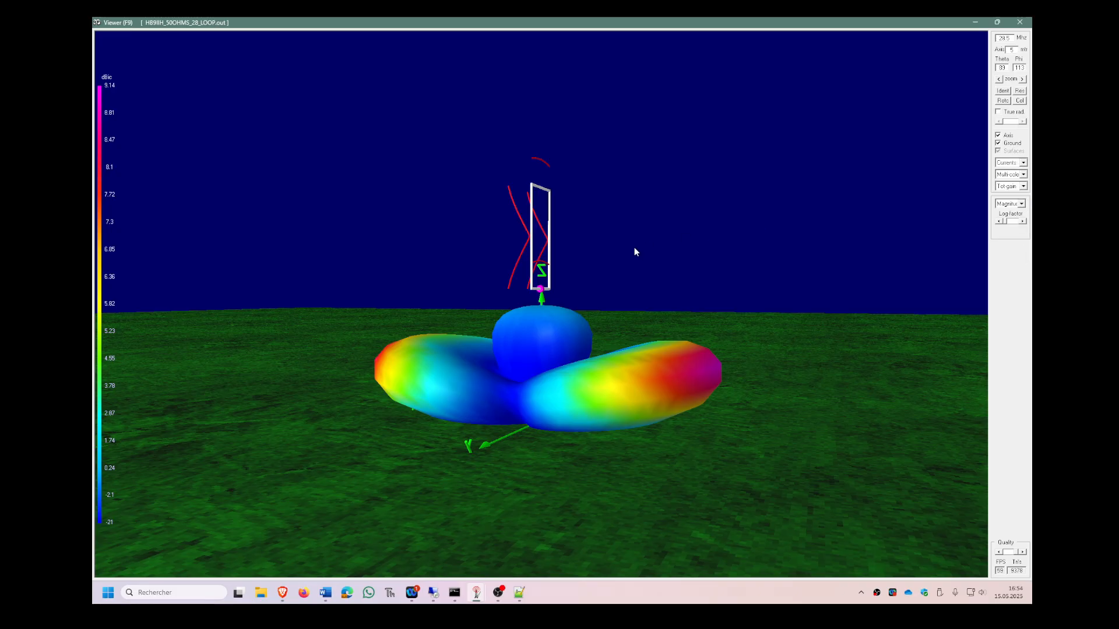
mouse_move(580, 267)
mouse_down()
mouse_move(467, 279)
mouse_move(543, 265)
mouse_move(590, 296)
mouse_move(620, 295)
mouse_move(453, 297)
mouse_up()
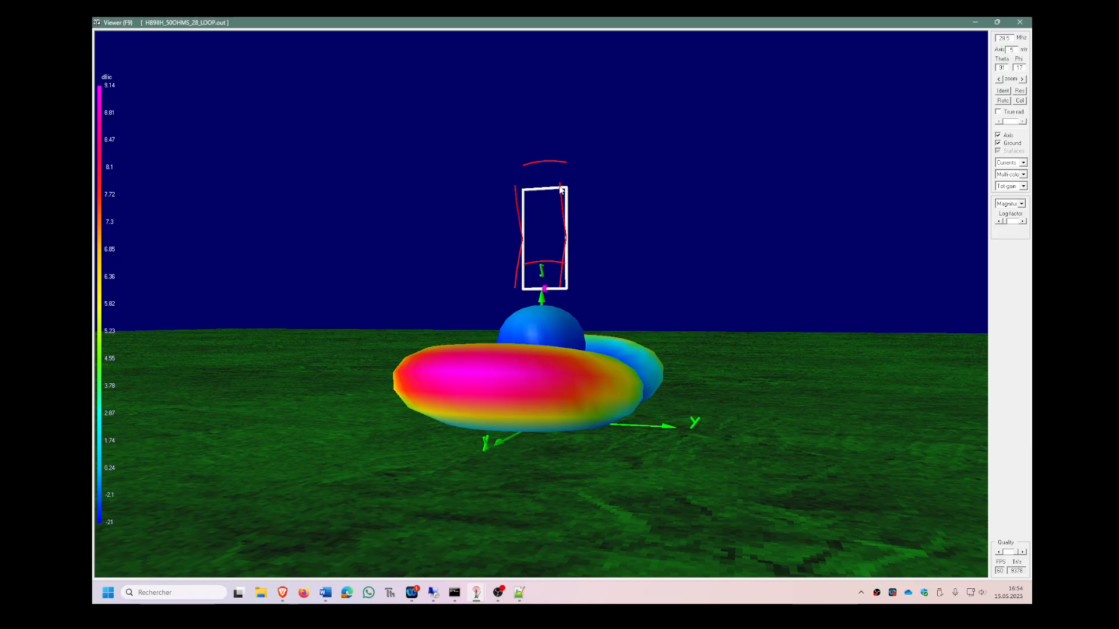
Examine the currents along the loop from an edge-on view and close the 3D viewer.
drag(535, 207, 376, 234)
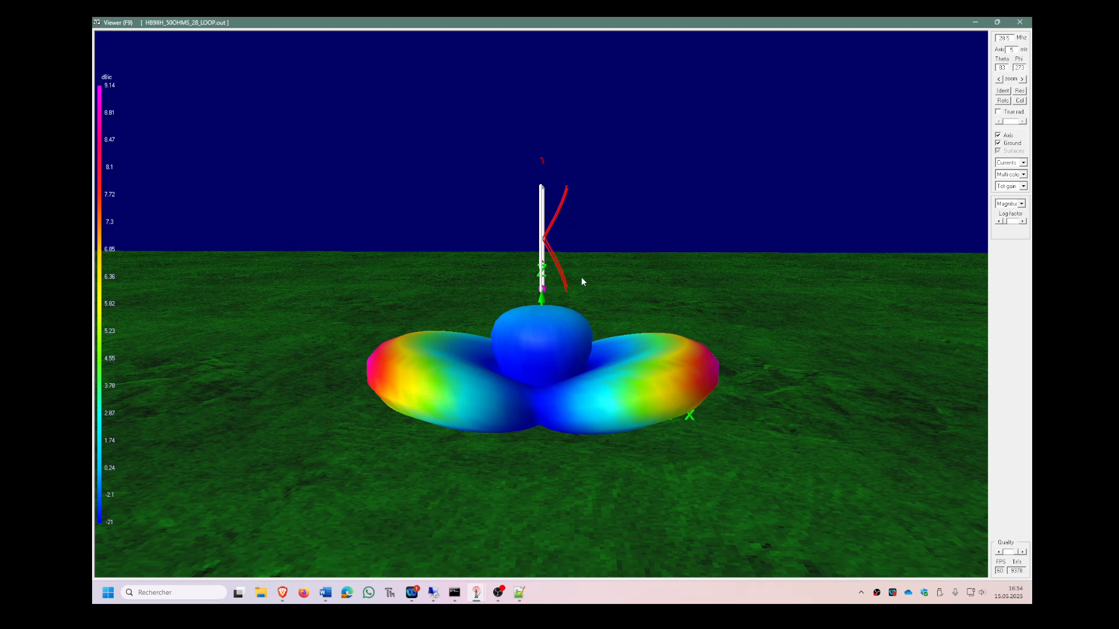
drag(564, 240, 345, 263)
click(1020, 23)
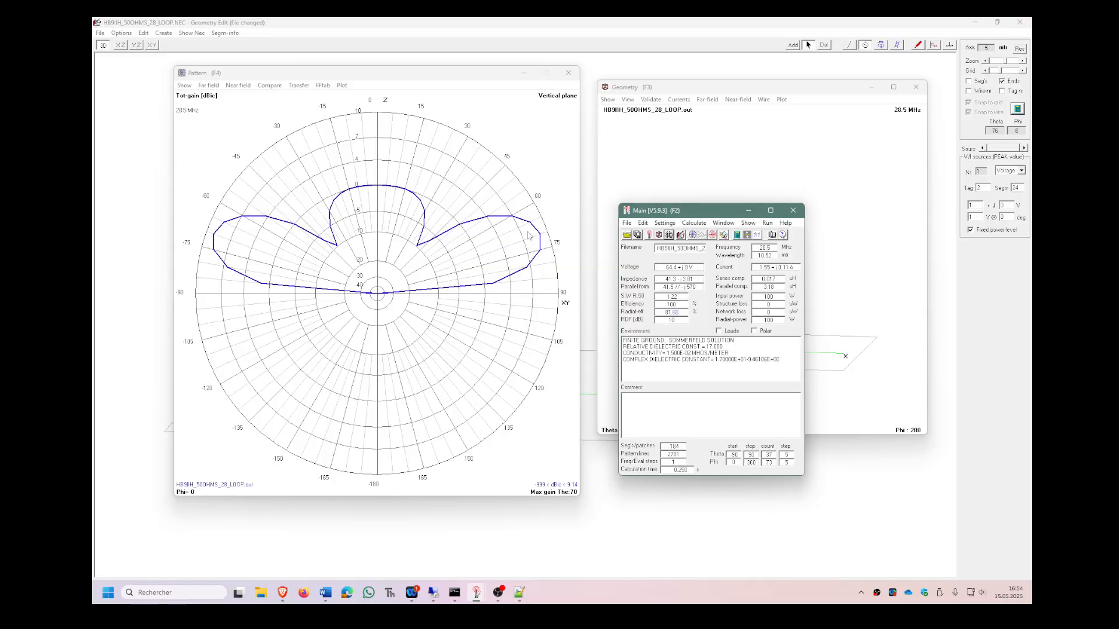
Reposition the pattern window and switch the far-field plot from the vertical to the horizontal plane.
drag(354, 76, 517, 122)
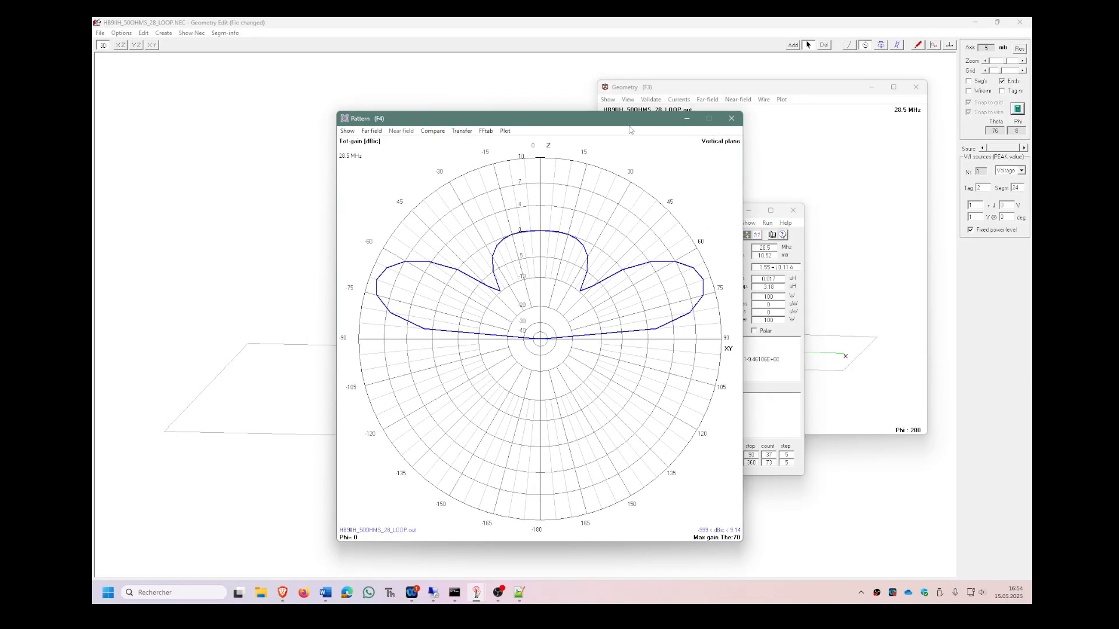
drag(631, 121, 626, 87)
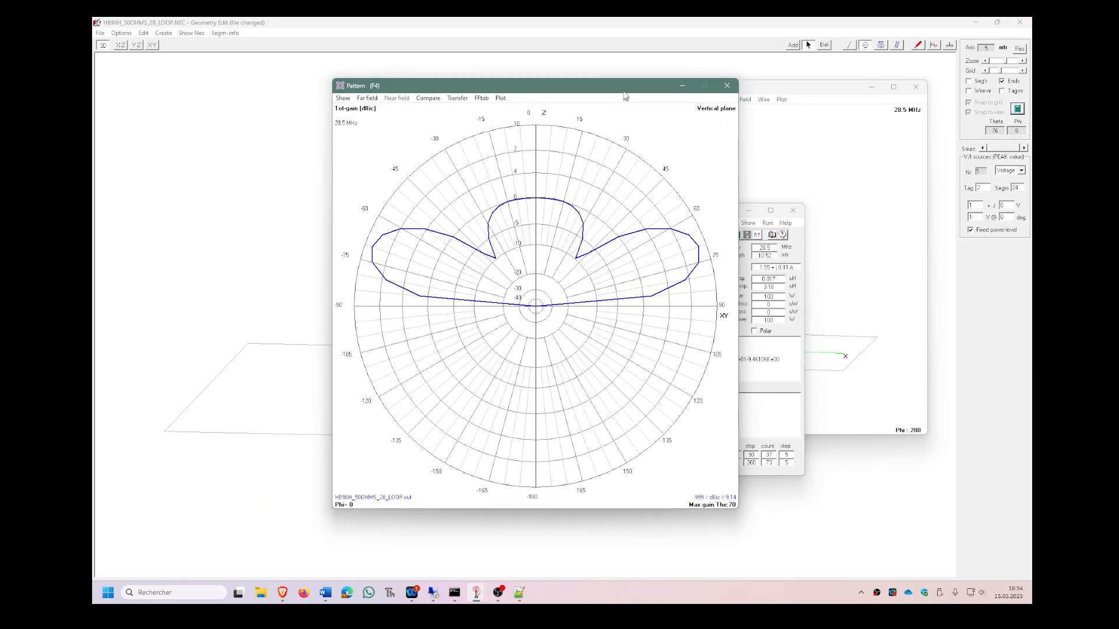
click(374, 98)
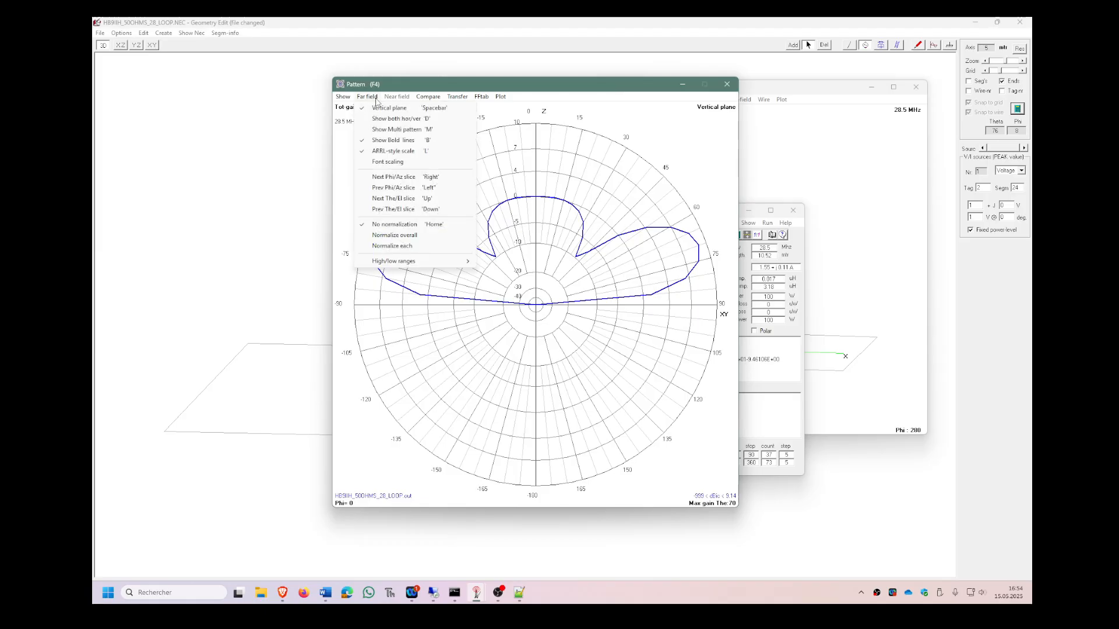
click(381, 108)
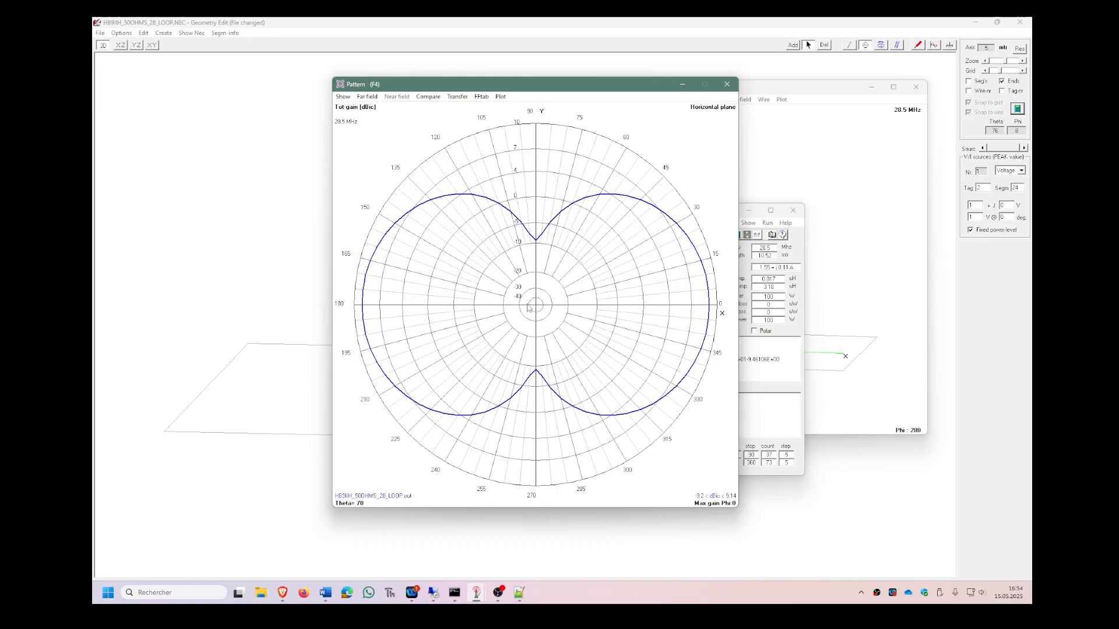
Read the gain on the horizontal-plane pattern at 0° and at 35°.
click(708, 307)
mouse_move(707, 306)
mouse_down()
mouse_move(708, 282)
mouse_move(711, 305)
mouse_up()
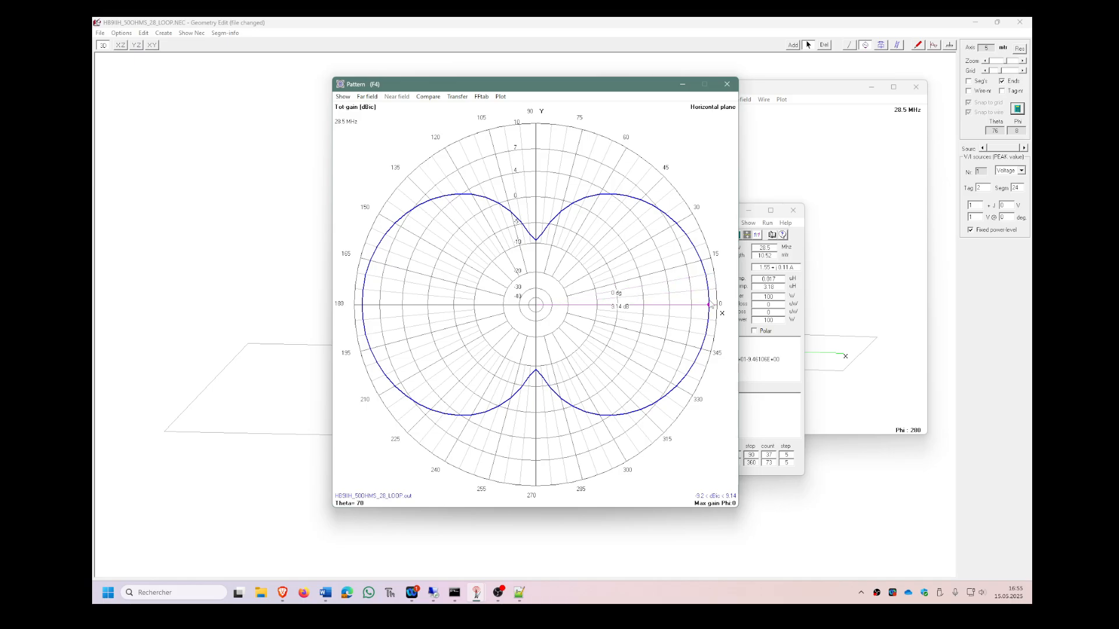
drag(711, 304, 669, 211)
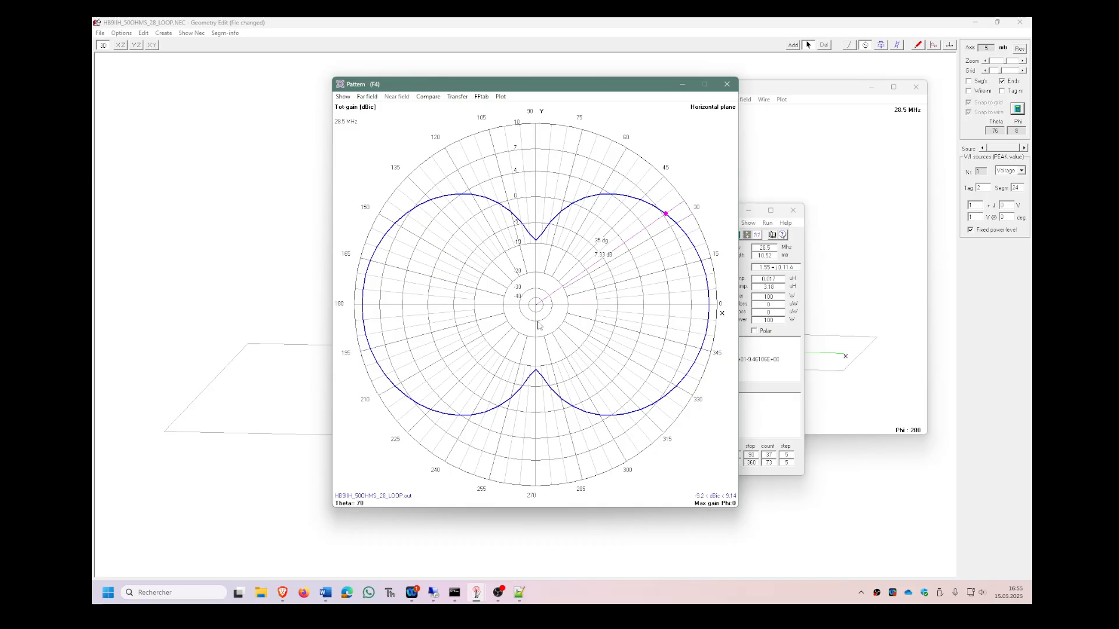
Move the pattern window clear of the main results and compare the horizontal-plane gain at 0° with the null at 90°.
drag(530, 85, 479, 75)
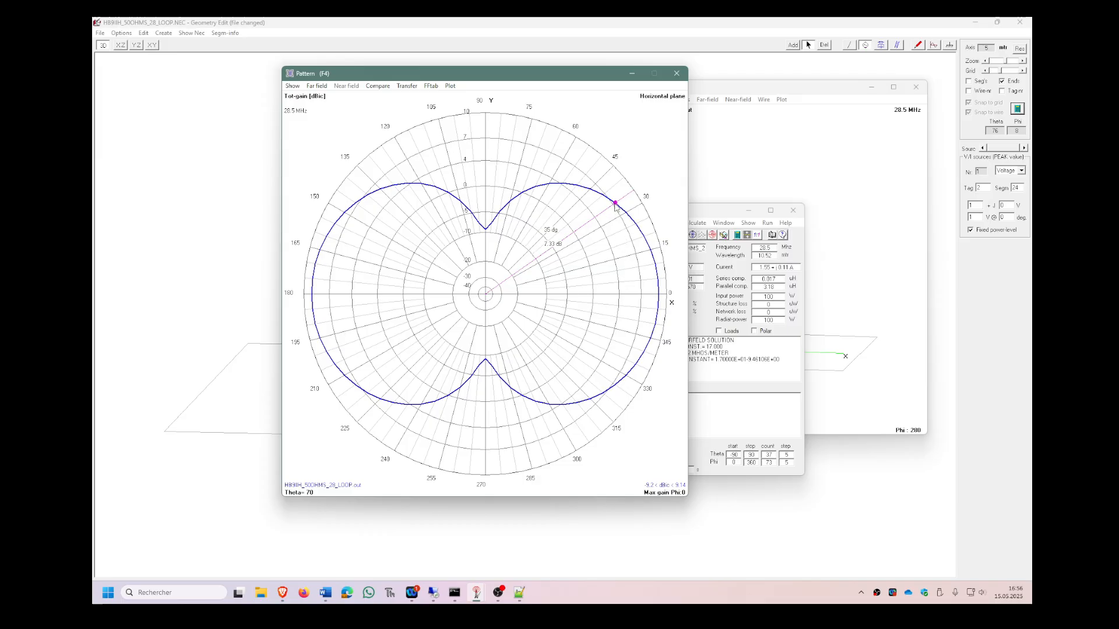
drag(615, 204, 664, 303)
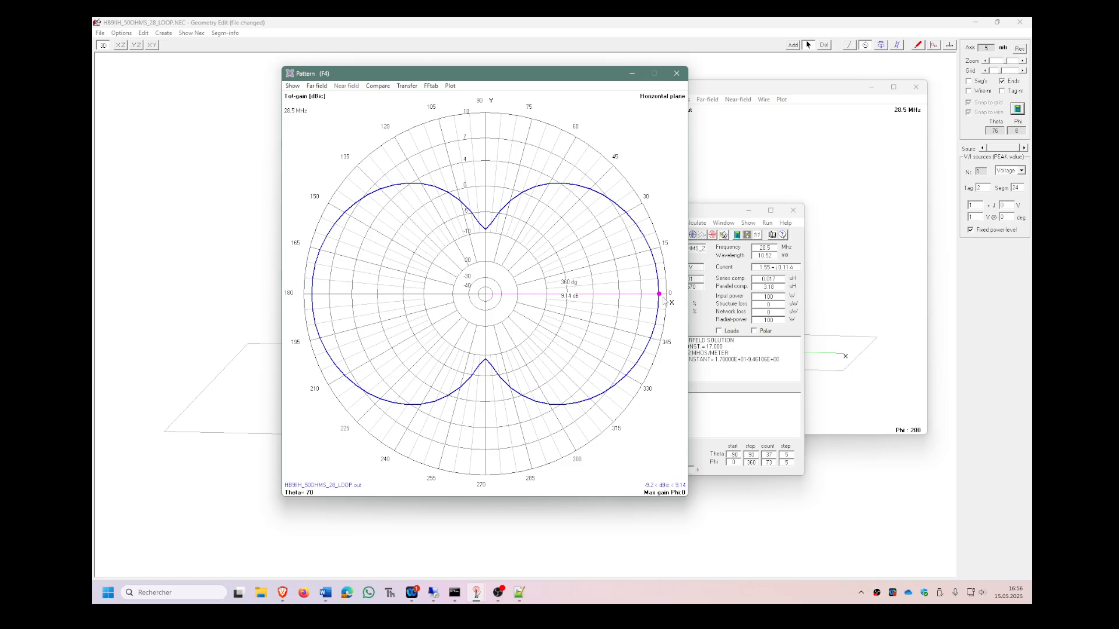
mouse_move(665, 300)
mouse_down()
mouse_move(645, 237)
mouse_move(660, 293)
mouse_move(611, 204)
mouse_move(513, 143)
mouse_move(484, 141)
mouse_up()
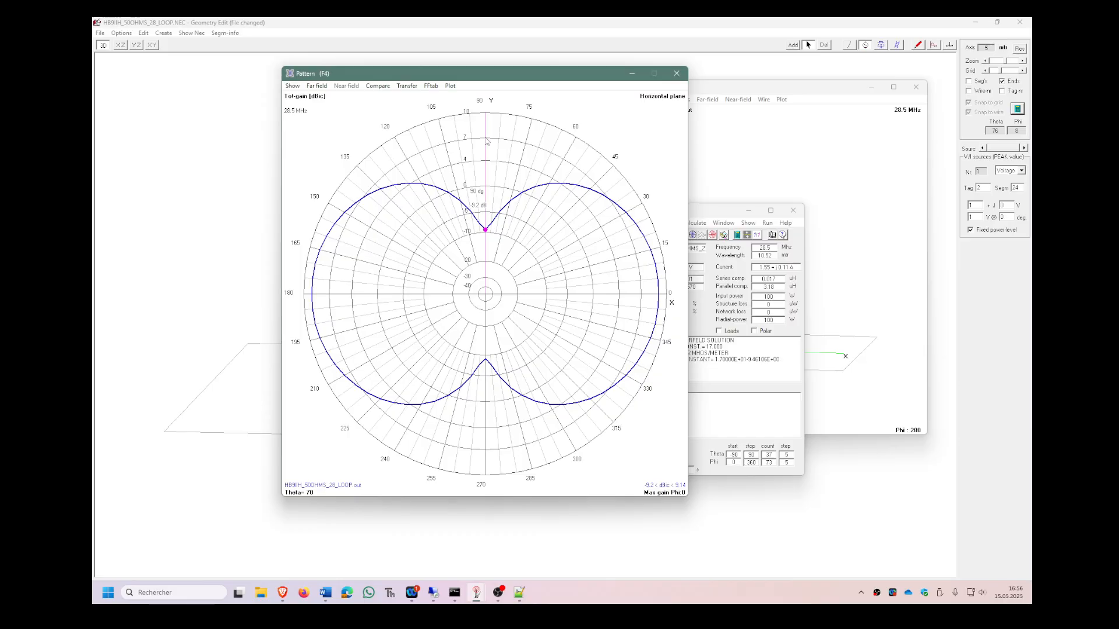
mouse_move(486, 141)
mouse_down()
mouse_move(589, 175)
mouse_move(655, 319)
mouse_move(656, 297)
mouse_move(664, 300)
mouse_up()
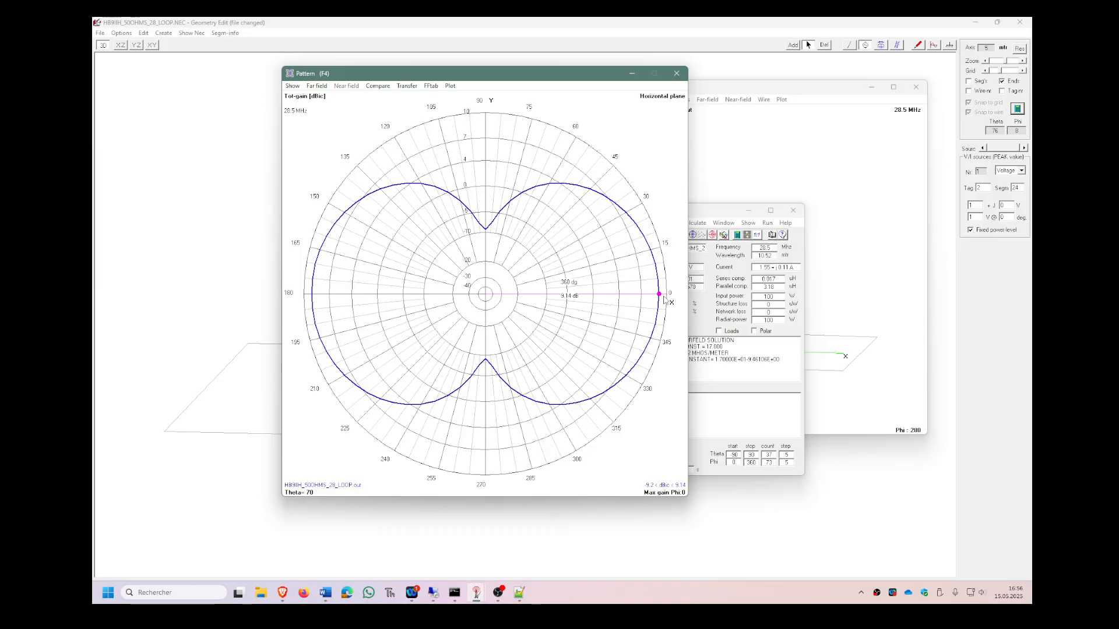
mouse_move(646, 265)
mouse_down()
mouse_move(486, 165)
mouse_move(641, 227)
mouse_move(662, 295)
mouse_up()
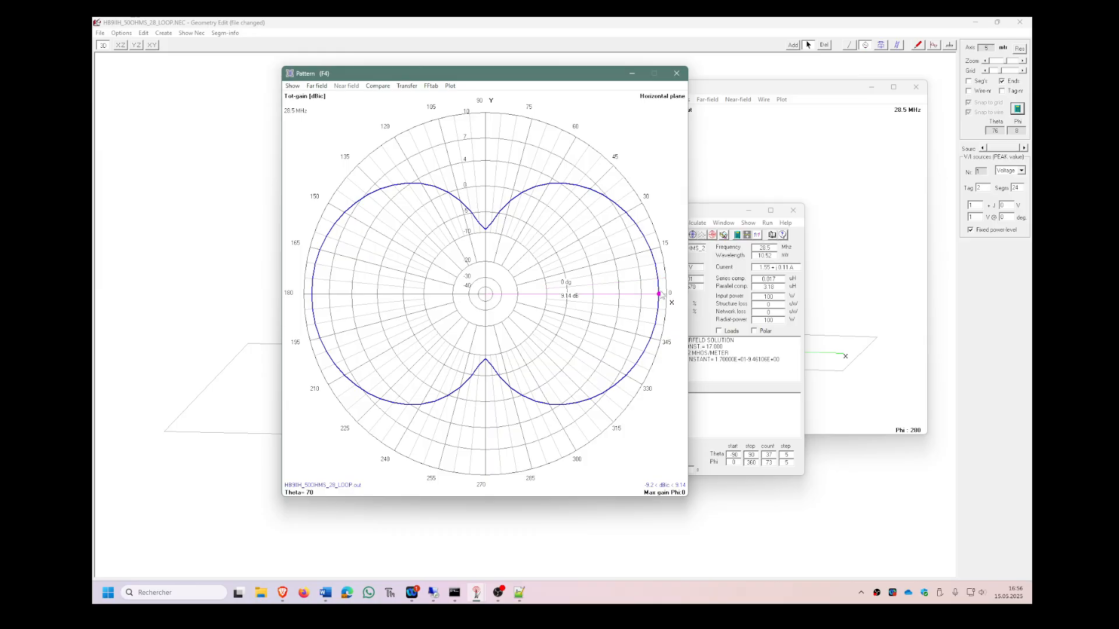